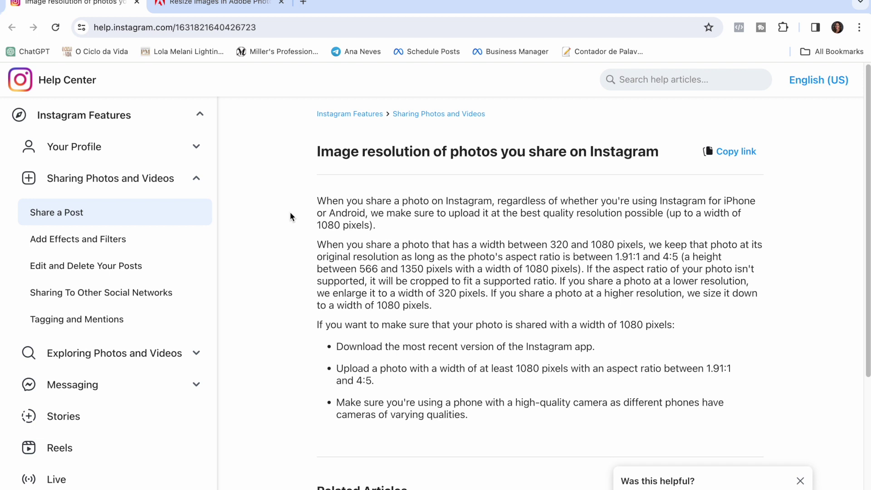
Examine the Instagram help article's guidance on upload quality, supported aspect ratios, and photo height and width limits
left_click_drag(316, 202, 488, 203)
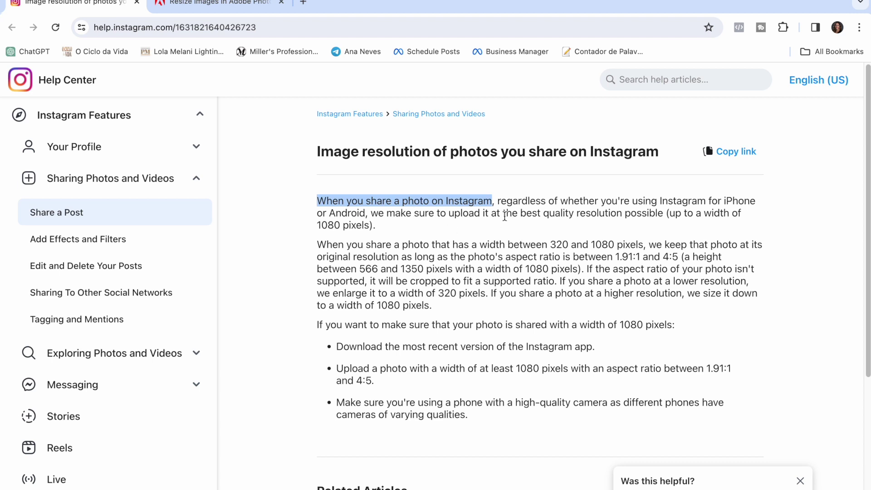
left_click_drag(502, 213, 659, 214)
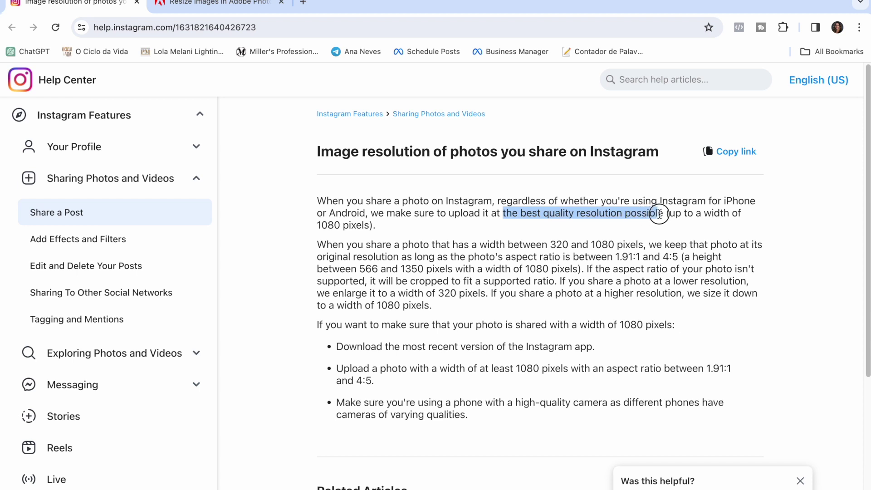
left_click(508, 257)
left_click_drag(508, 257, 576, 256)
left_click(575, 257)
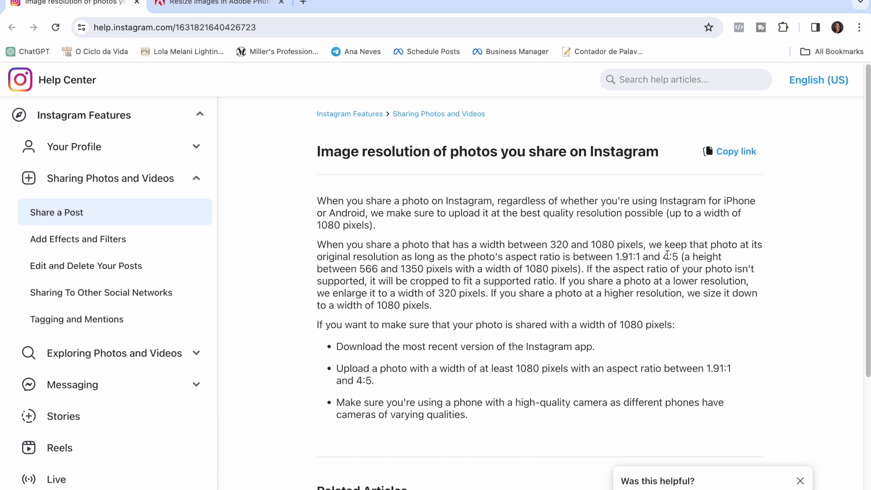
left_click_drag(663, 256, 680, 257)
left_click_drag(401, 268, 423, 268)
left_click_drag(524, 268, 549, 268)
Read how Instagram handles photos with unsupported aspect ratios and photos shared at lower or higher resolutions
left_click_drag(586, 268, 659, 267)
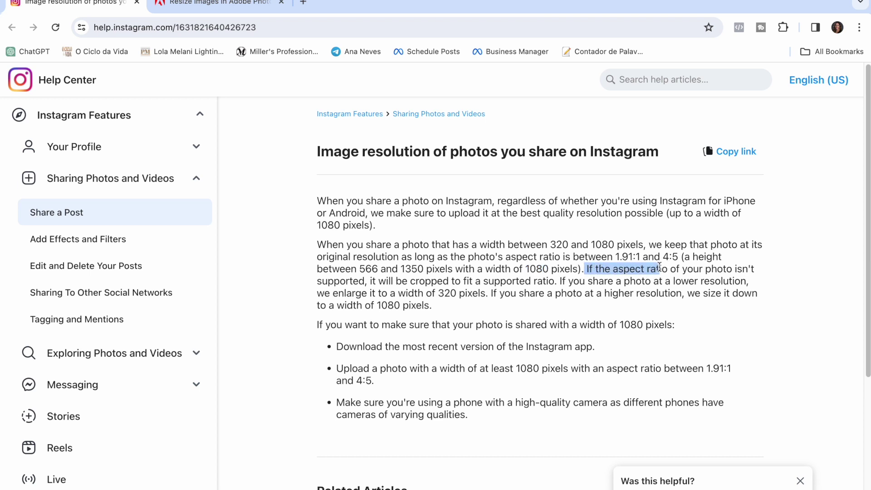
left_click(364, 282)
left_click_drag(383, 279, 498, 278)
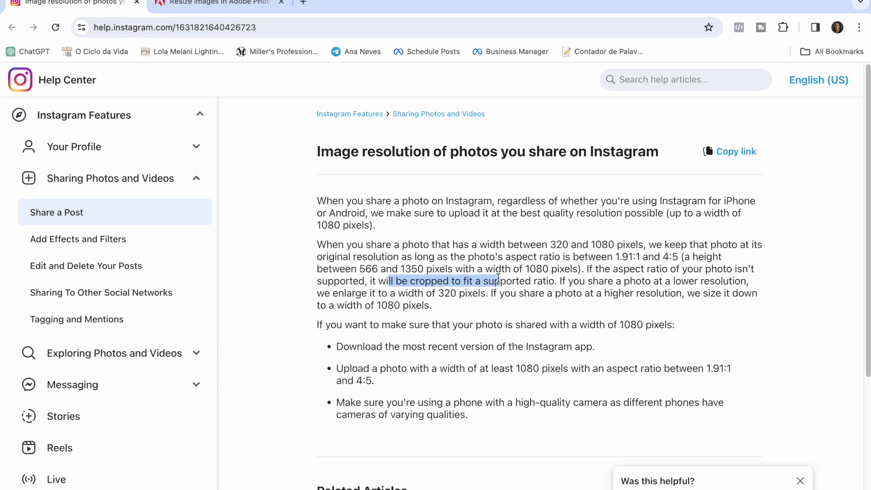
left_click_drag(664, 281, 751, 283)
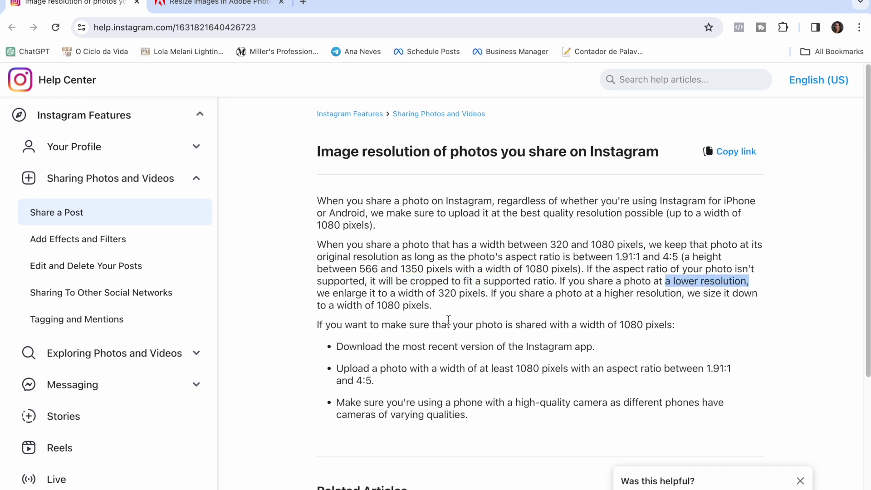
left_click_drag(435, 293, 482, 292)
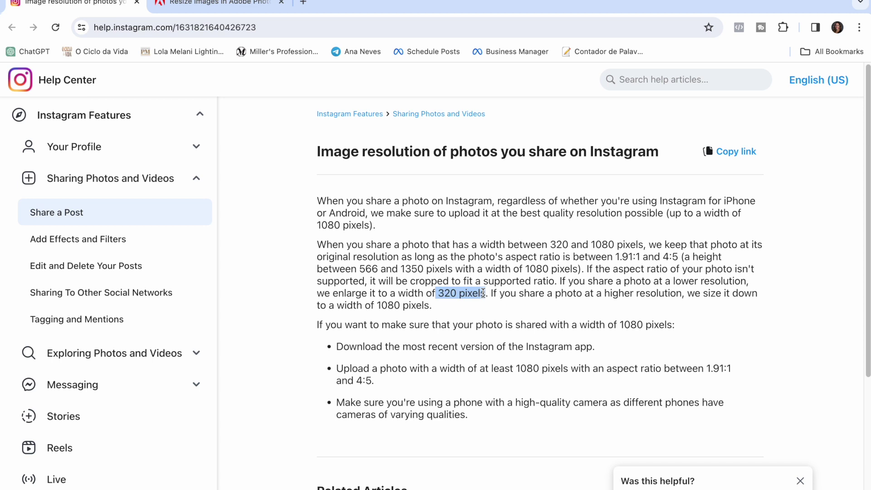
left_click_drag(482, 292, 485, 293)
left_click(572, 294)
left_click_drag(605, 294, 680, 290)
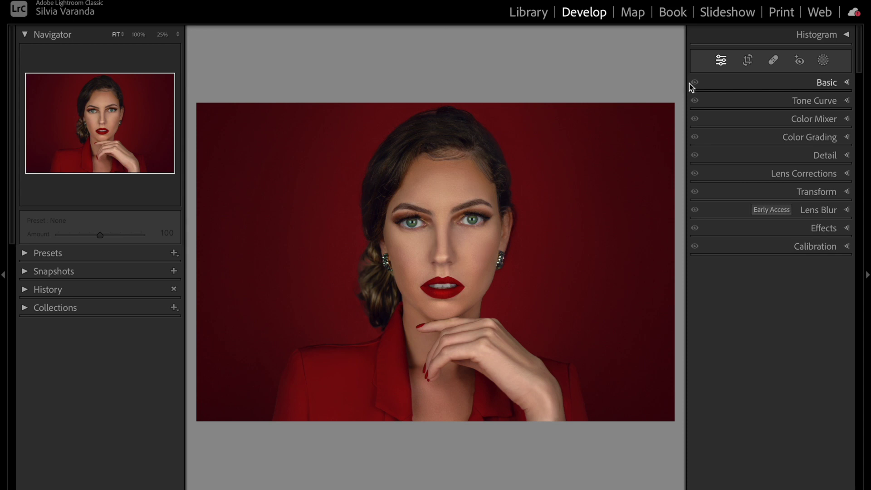
Switch to Lightroom Classic and crop the portrait photo to a vertical 4 x 5 aspect ratio, centring the face in the frame
left_click(748, 59)
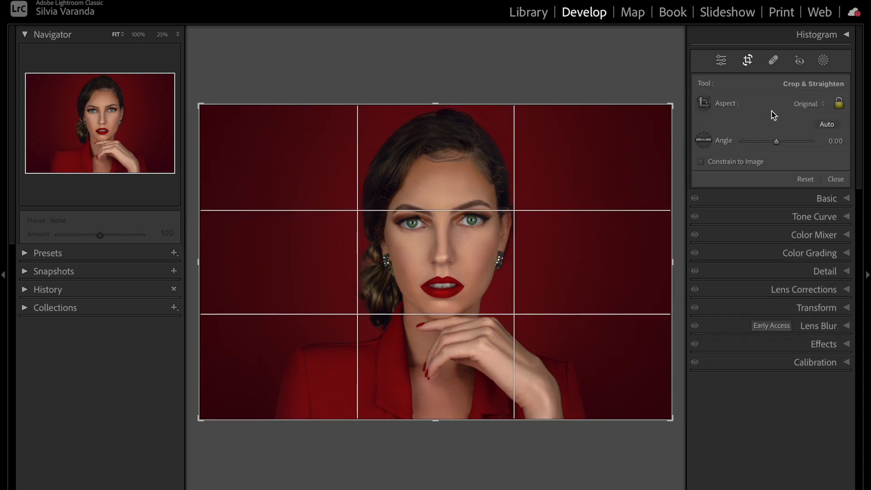
left_click(814, 104)
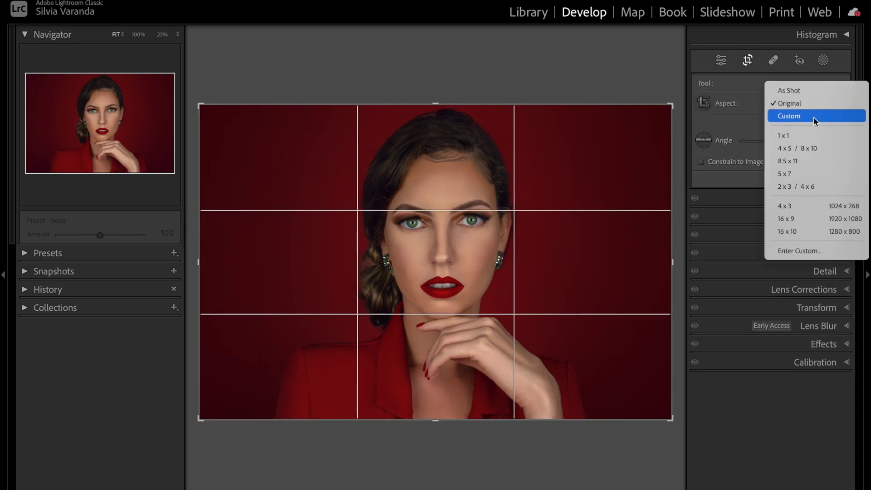
left_click(786, 148)
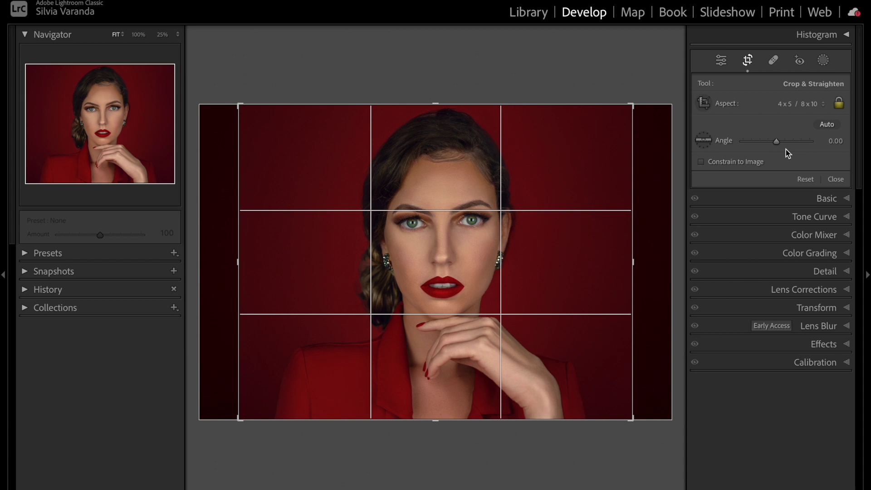
key("x")
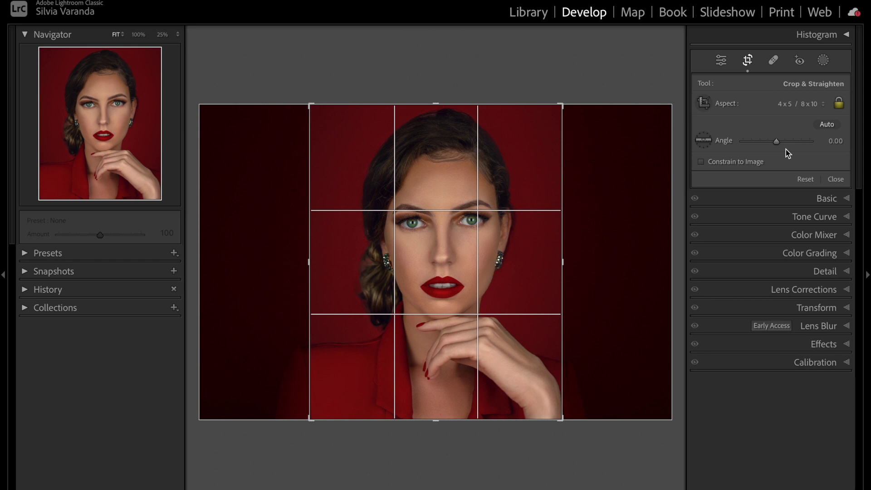
left_click_drag(474, 243, 468, 243)
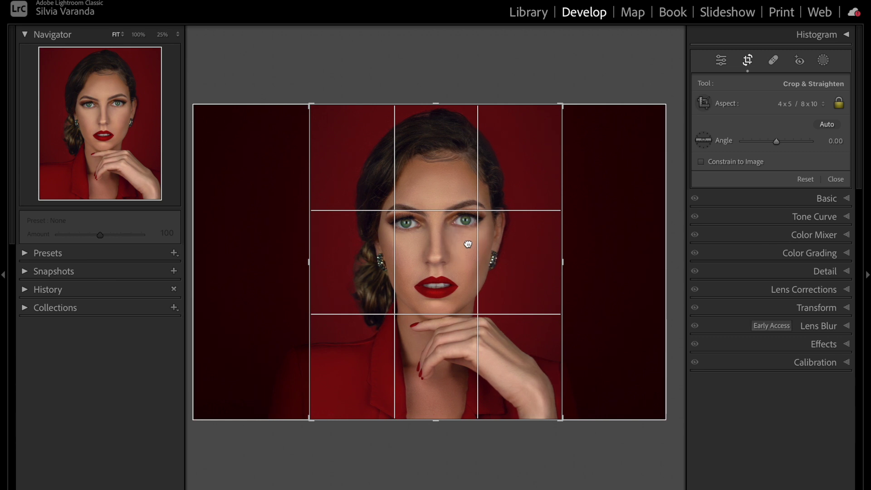
key("Return")
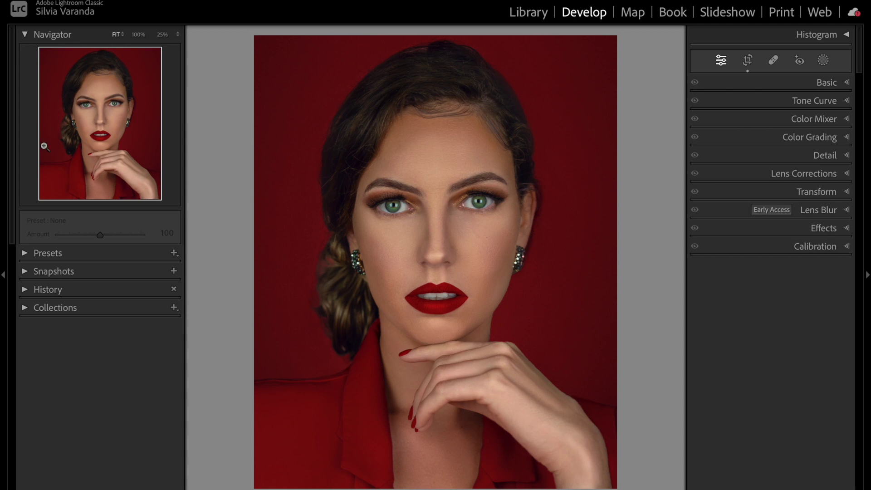
Open the photo's export settings and choose JPEG format, quality 100 and the sRGB IEC61966-2.1 color space
left_click(125, 2)
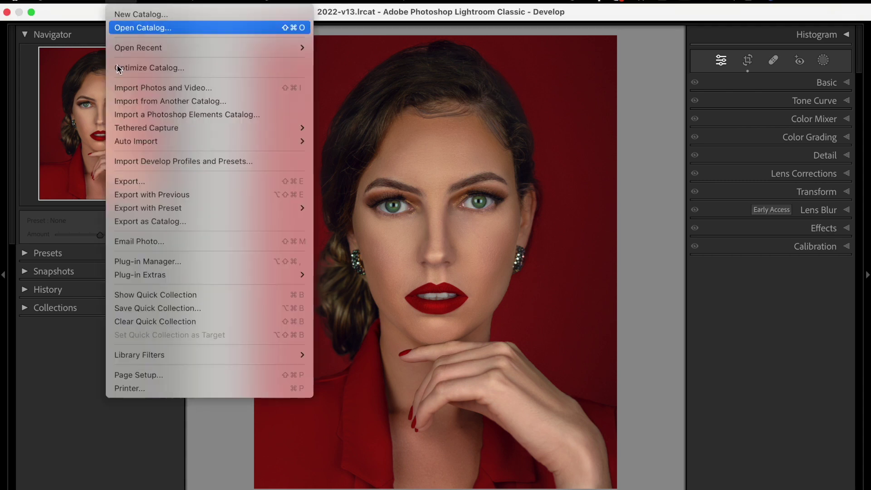
left_click(144, 183)
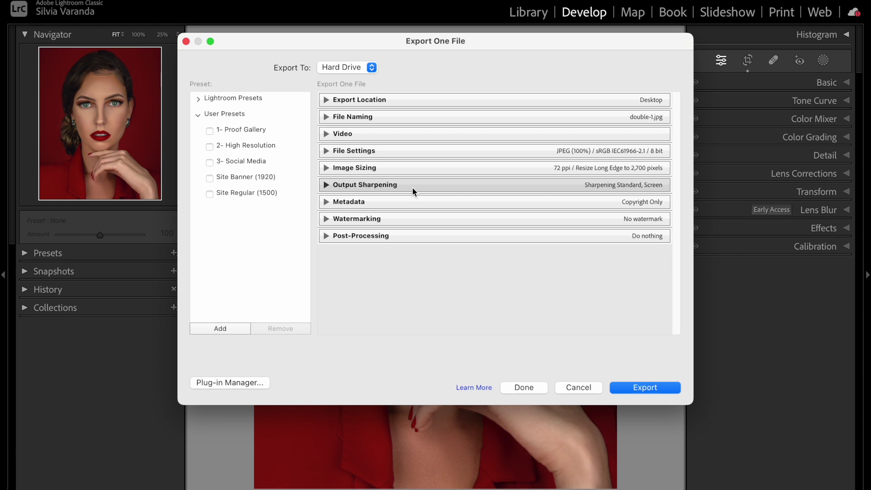
left_click(372, 153)
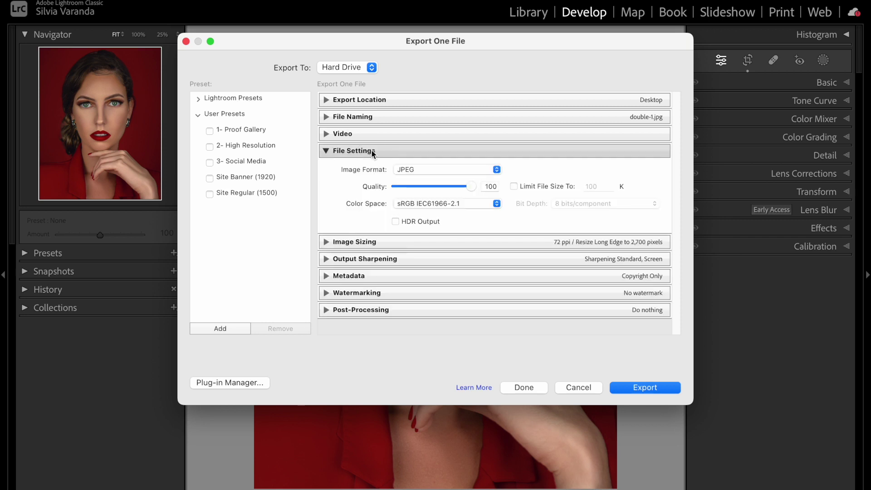
left_click(446, 170)
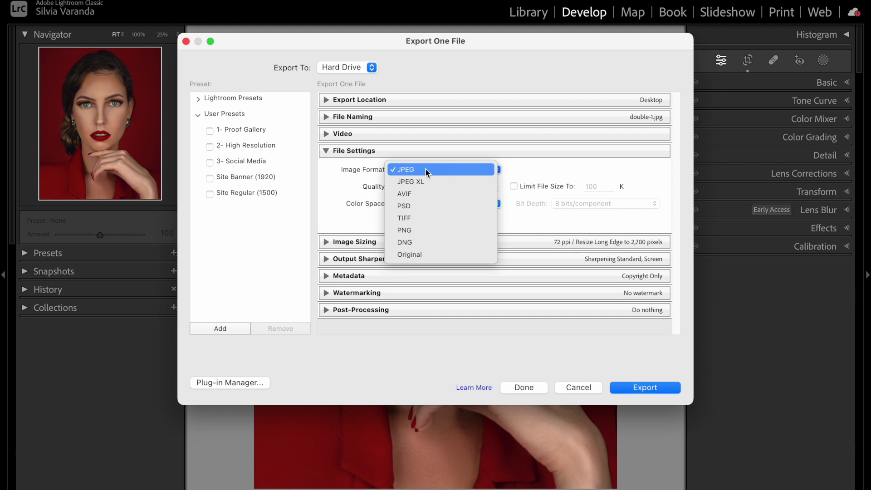
left_click(425, 169)
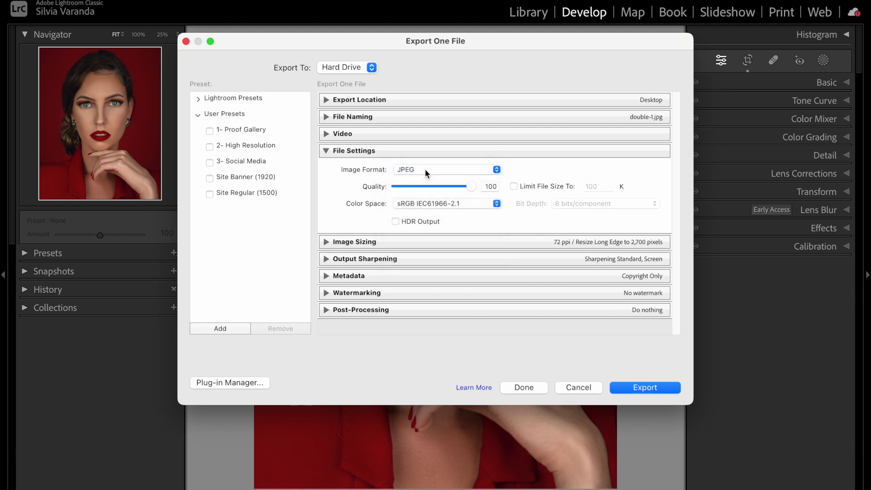
left_click_drag(471, 189, 477, 190)
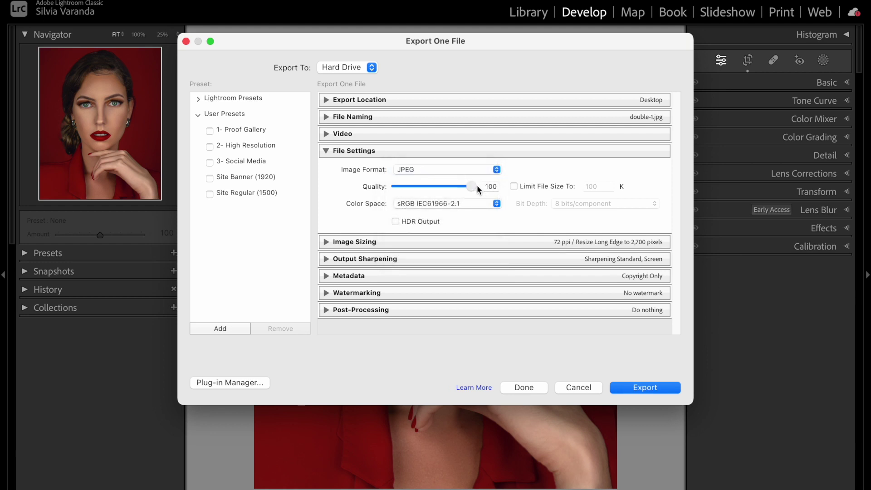
left_click(418, 203)
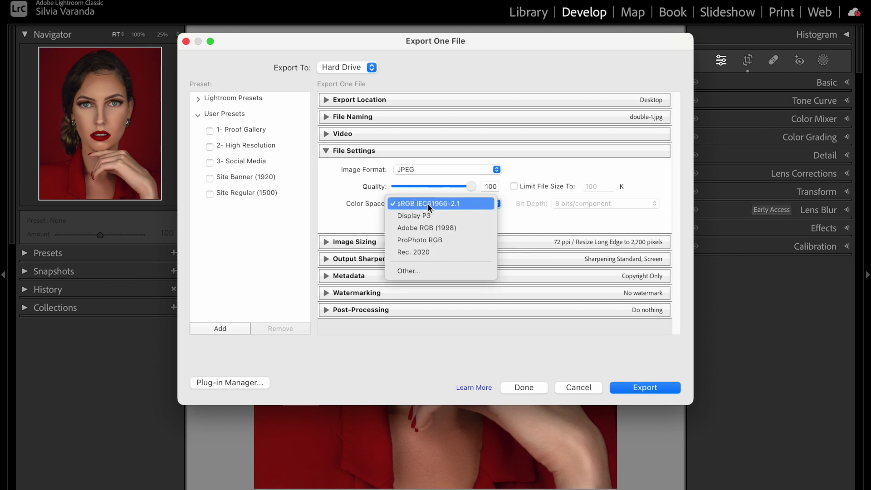
left_click(428, 203)
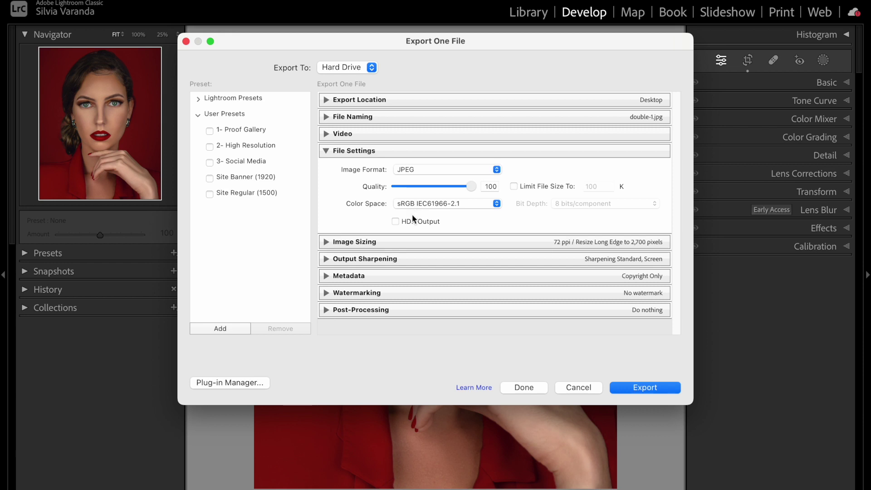
In the image sizing settings, resize the export to fit a long edge of 1350 pixels
left_click(363, 241)
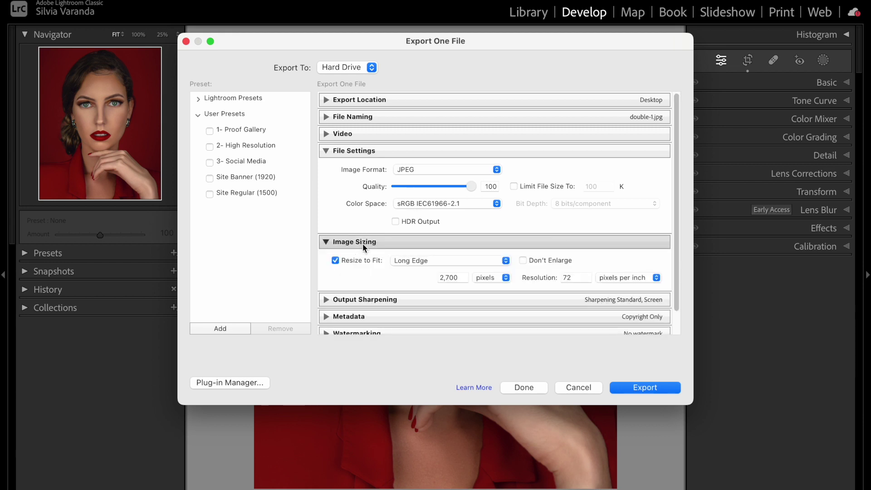
scroll(363, 243, "down", 2)
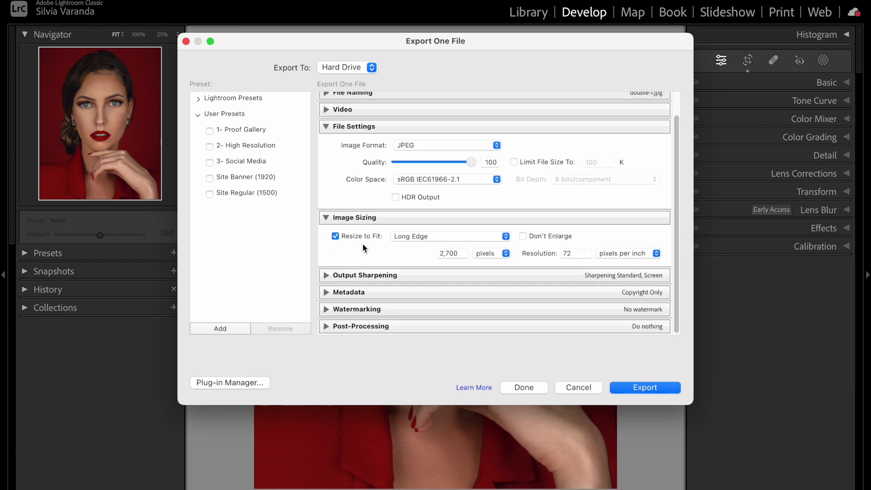
left_click(409, 236)
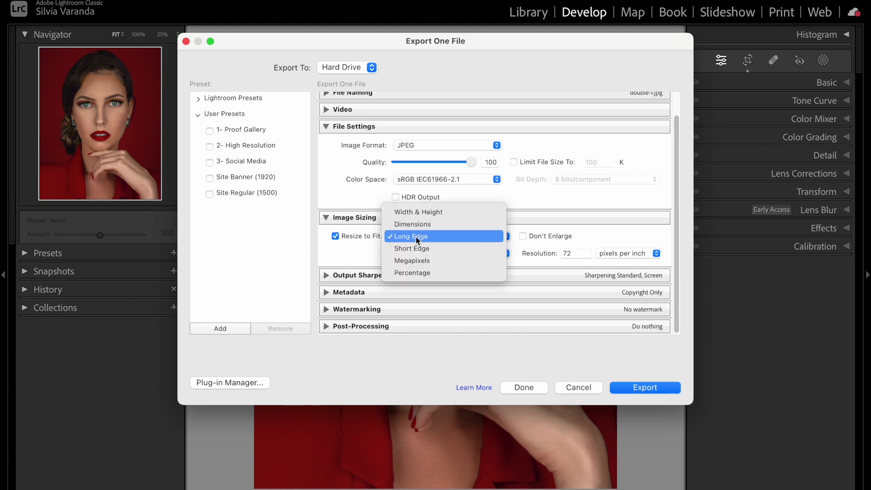
left_click(416, 236)
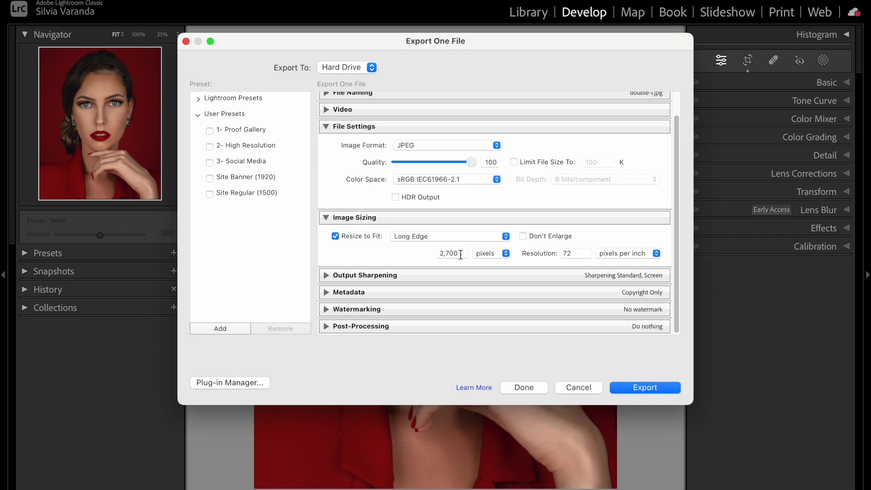
left_click(454, 253)
type("1350")
left_click(448, 235)
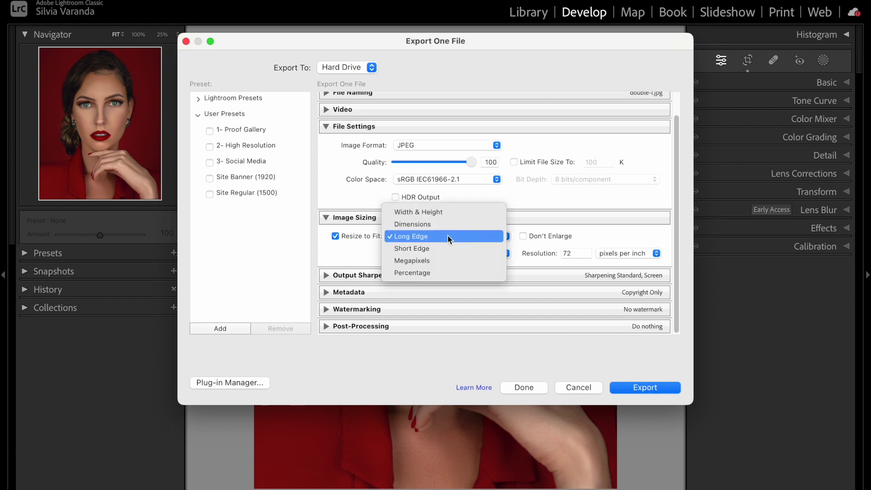
left_click(313, 256)
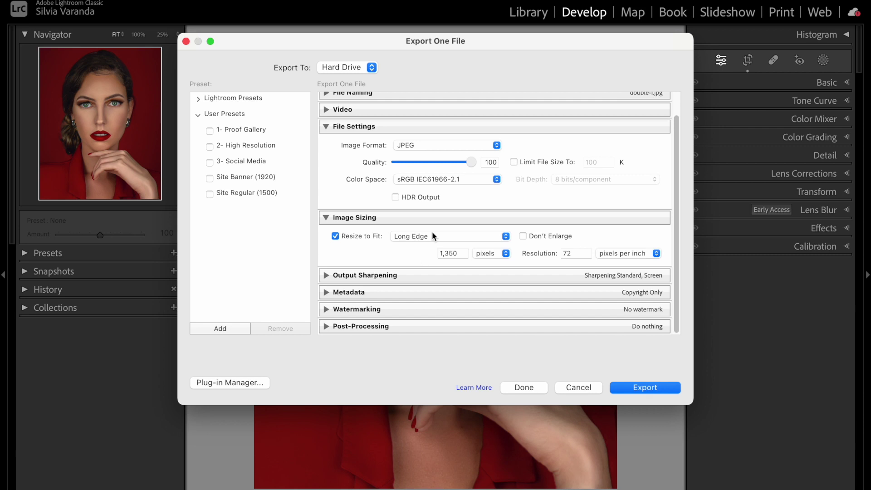
Change the resize option to Short Edge and set it to 1080 pixels
left_click(408, 236)
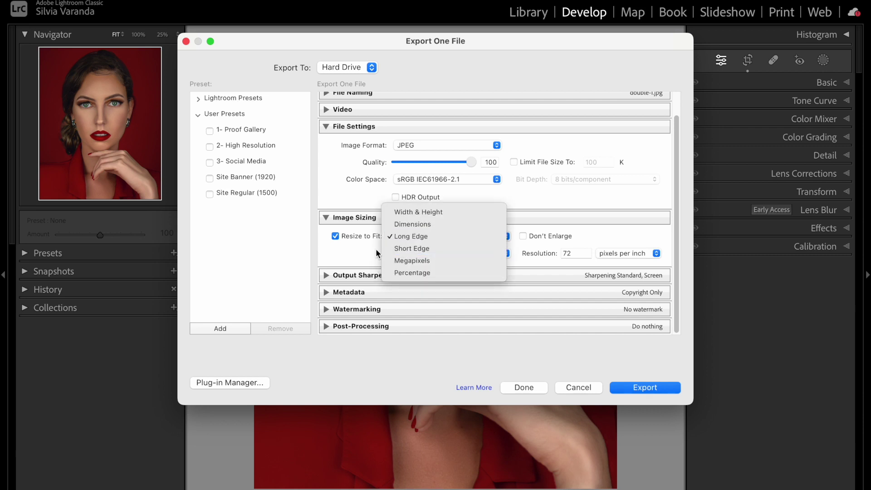
left_click(425, 249)
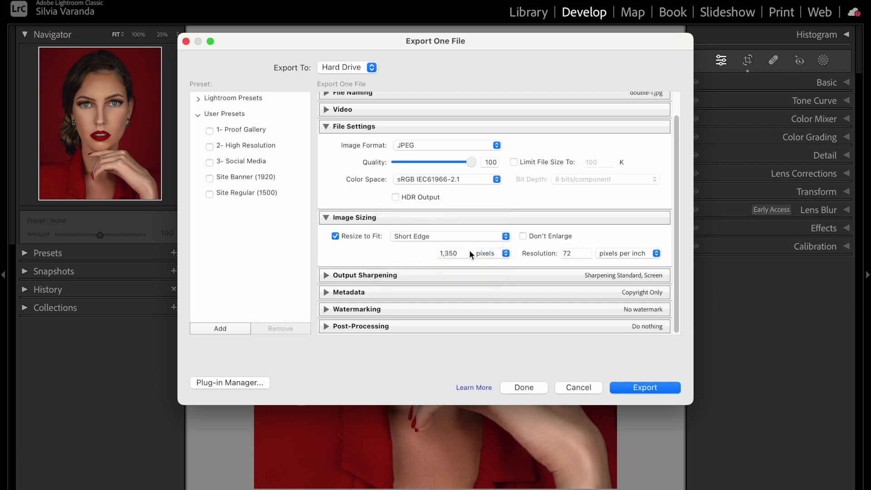
left_click(448, 253)
type("1080")
Switch the export resizing back to Long Edge and set it to 1350 pixels
left_click(425, 236)
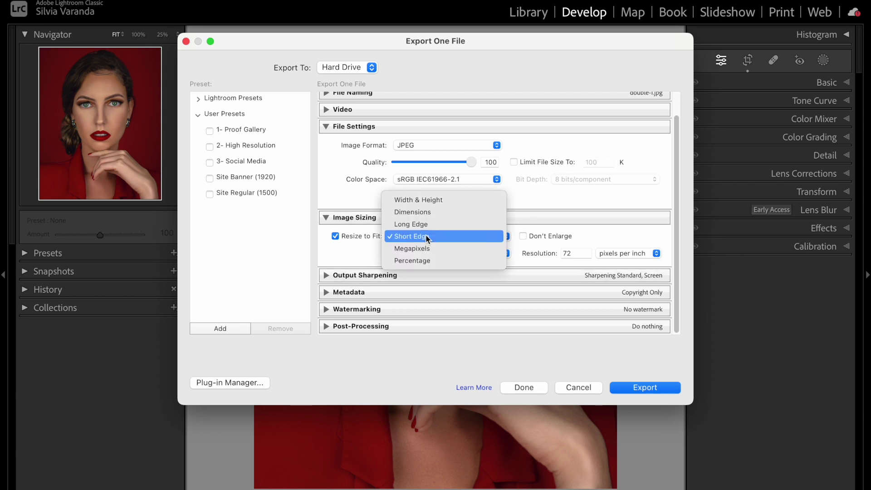
left_click(421, 224)
left_click(458, 254)
type("13")
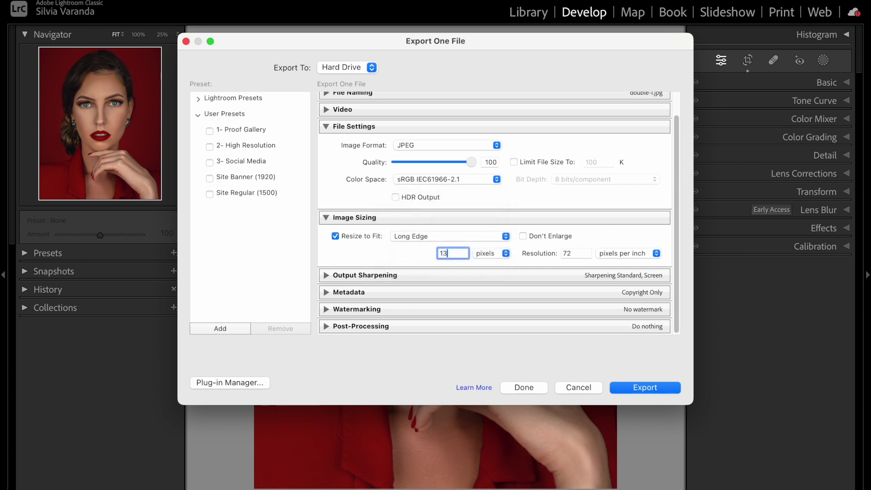
type("50")
Examine the export's resolution setting and Adobe's explanation of resolution in the Resize images help article
left_click(573, 253)
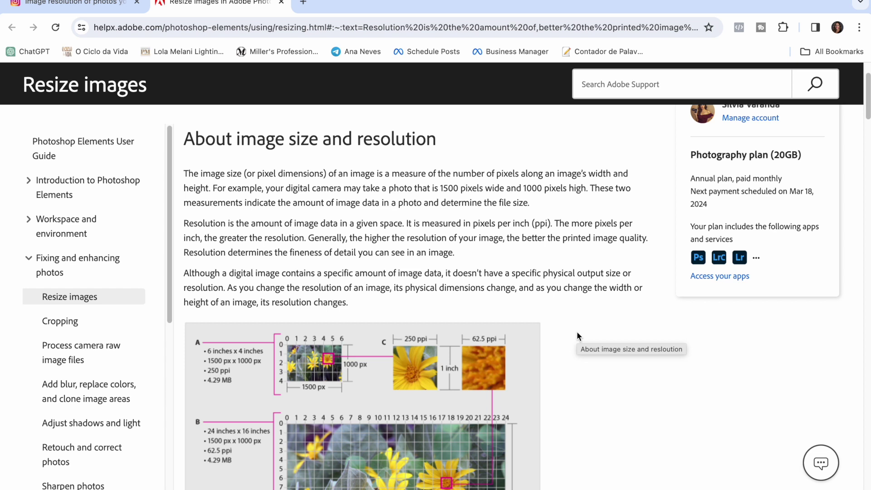
left_click_drag(185, 223, 554, 220)
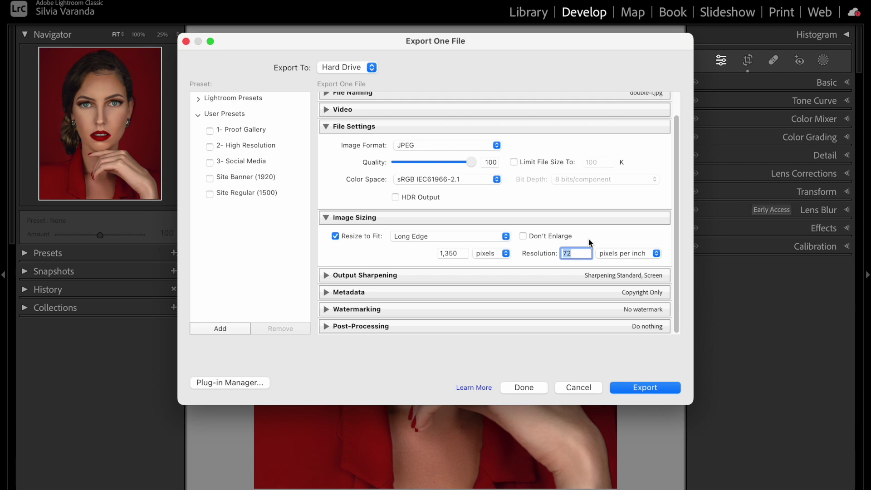
Set the export's output sharpening to Screen with the Standard amount
left_click(389, 274)
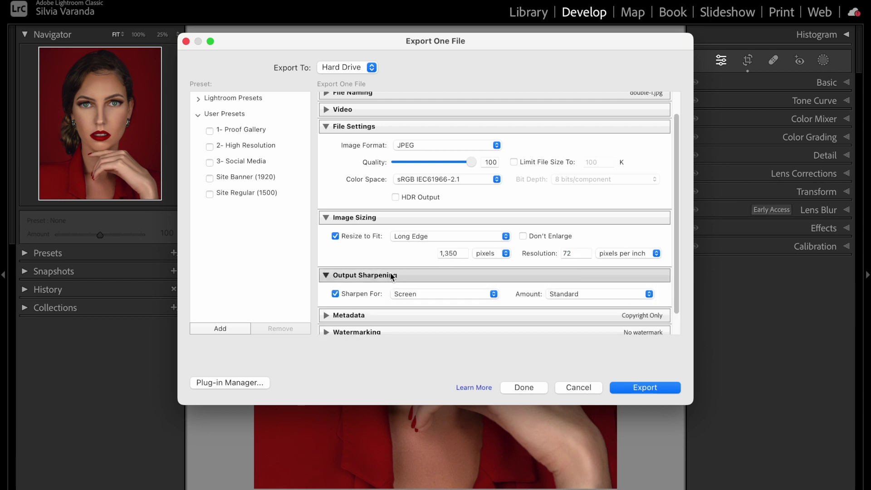
scroll(389, 272, "down", 2)
scroll(390, 271, "up", 1)
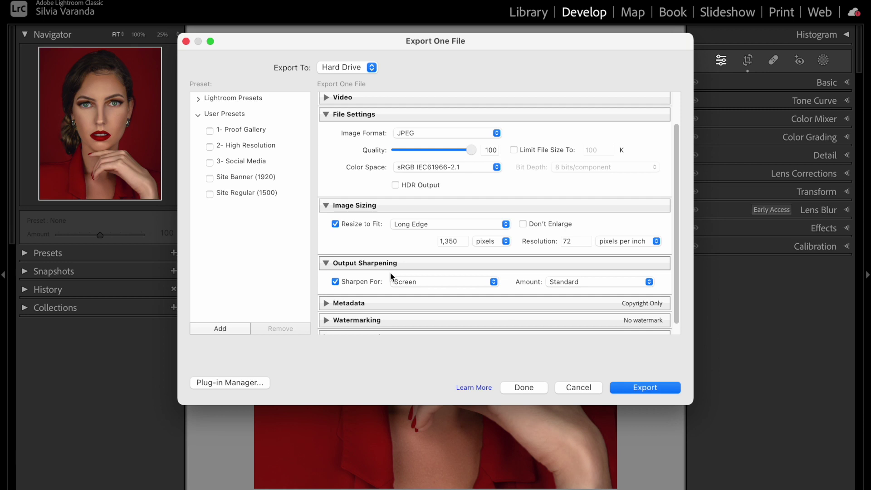
left_click(429, 282)
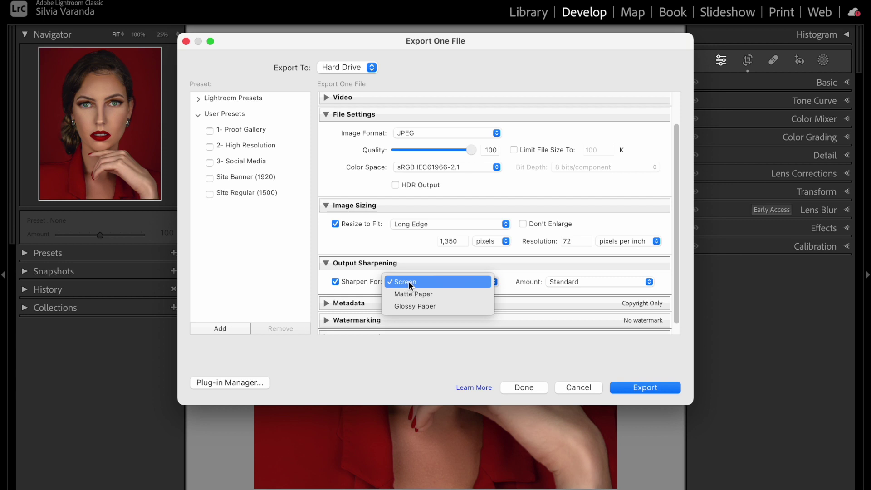
left_click(535, 284)
left_click(554, 286)
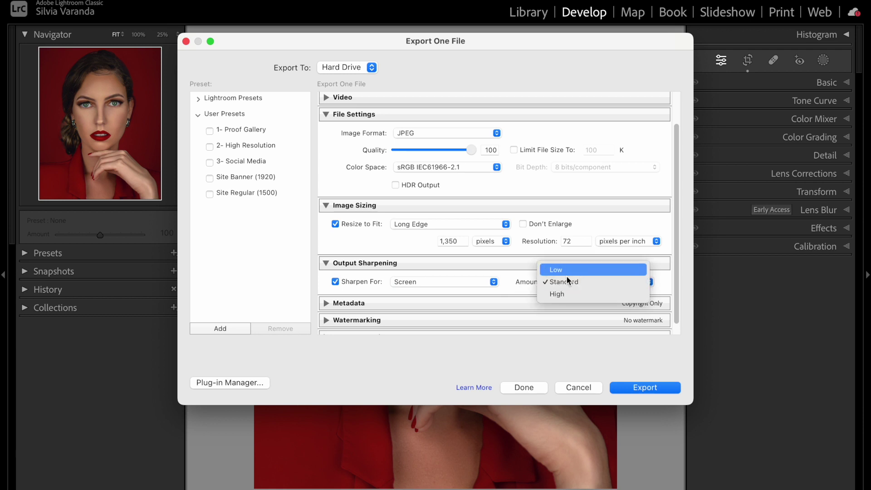
left_click(565, 282)
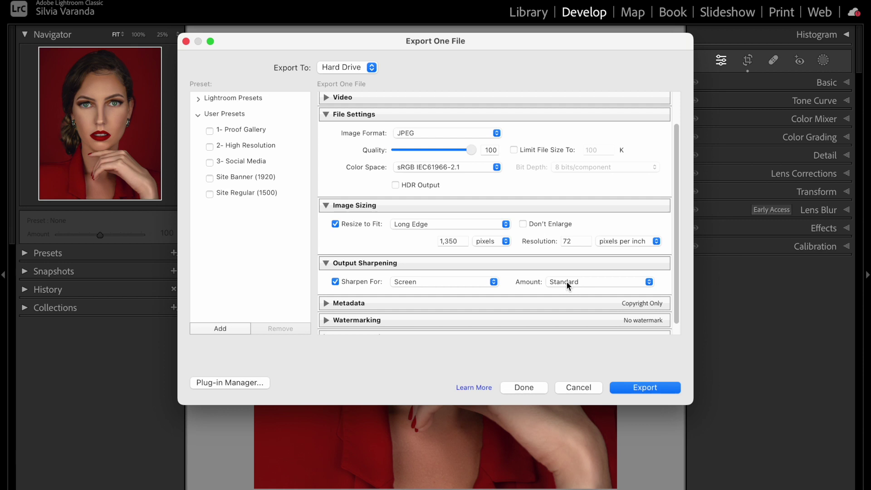
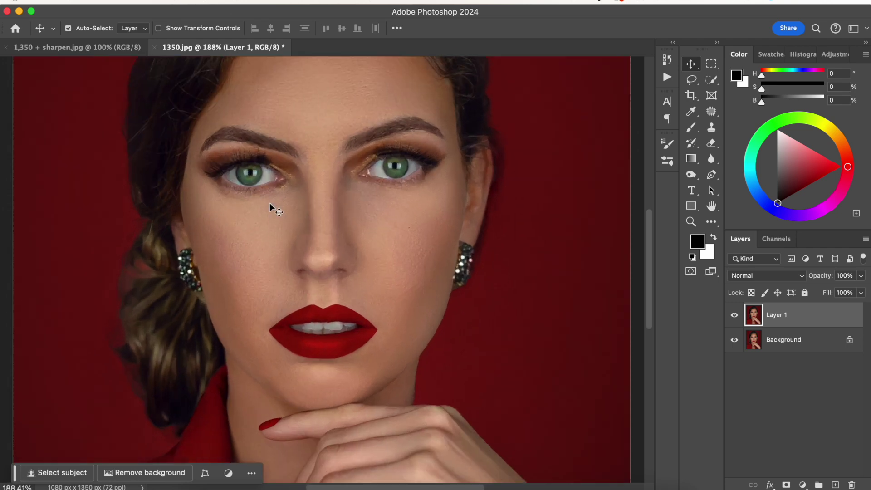
In Photoshop's 1350.jpg document, rename the upper layer 1350 + sharpen and convert the Background into a layer named 1350
scroll(269, 203, "up", 5)
scroll(269, 203, "left", 2)
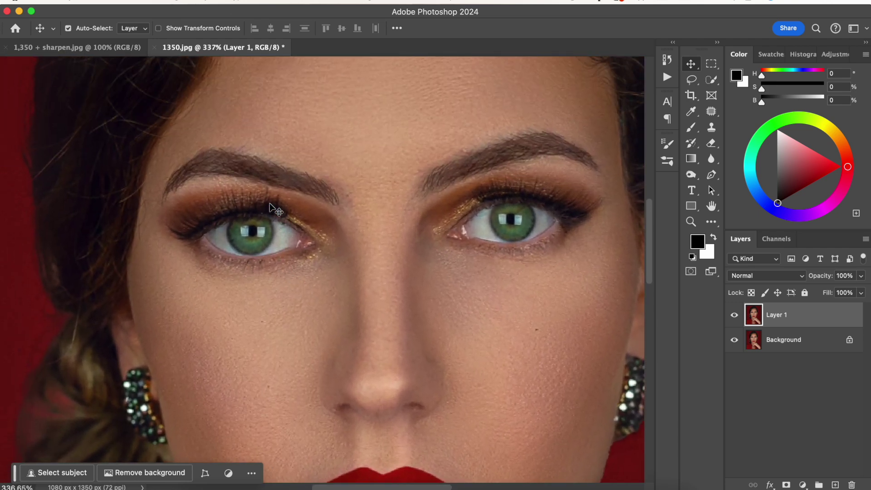
scroll(270, 204, "up", 5)
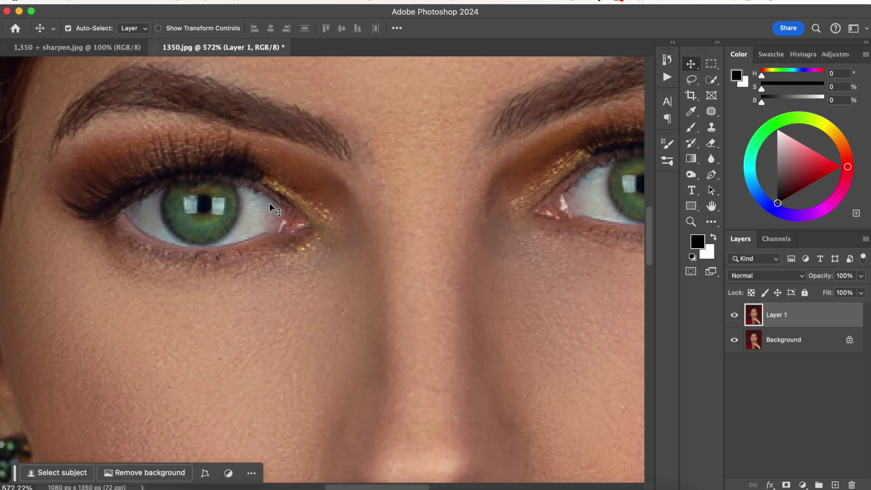
scroll(269, 203, "left", 3)
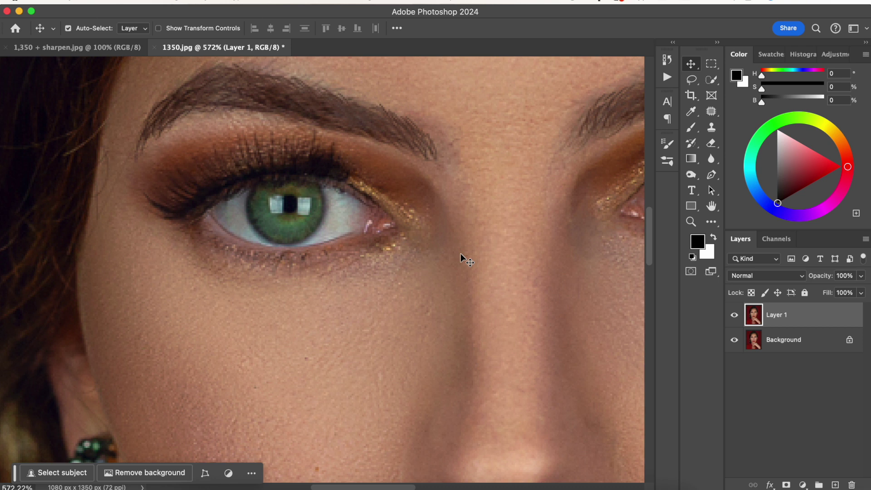
double_click(773, 314)
type("1350 + sharpen")
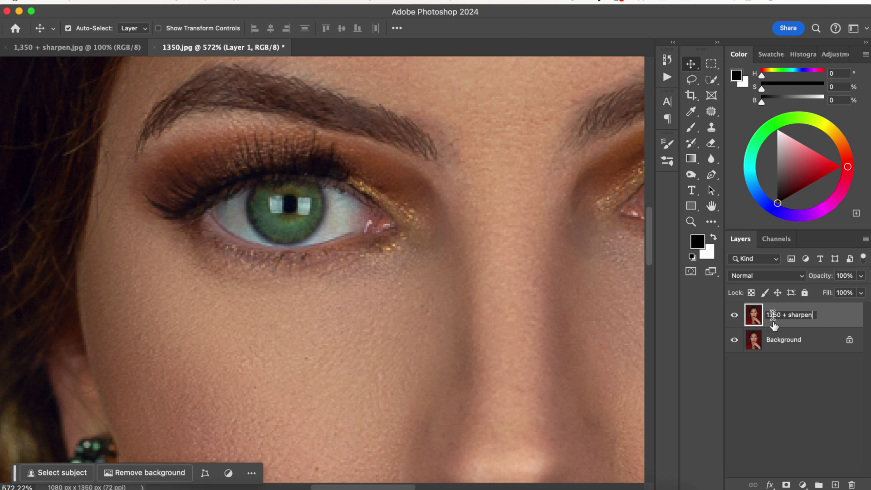
key("Return")
double_click(786, 339)
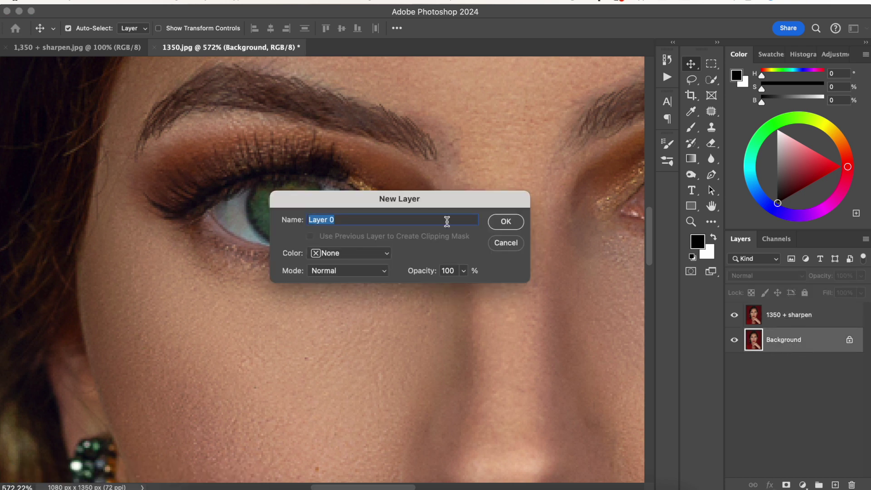
type("1350")
key("Return")
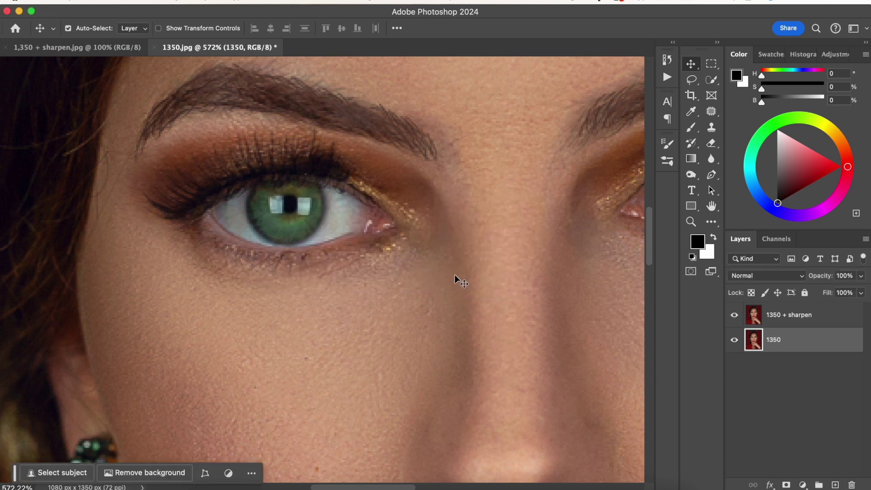
Compare the sharpened and unsharpened versions around the eye by toggling the 1350 + sharpen layer's visibility
left_click(798, 320)
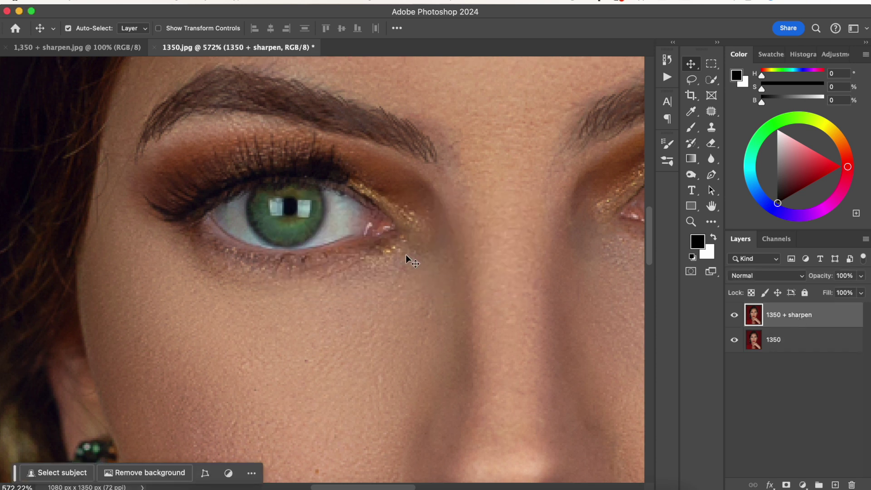
left_click(734, 316)
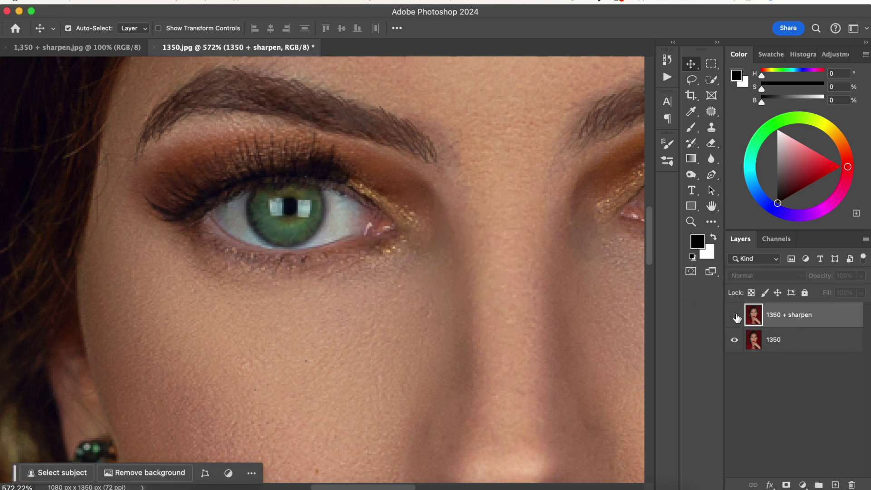
left_click(735, 316)
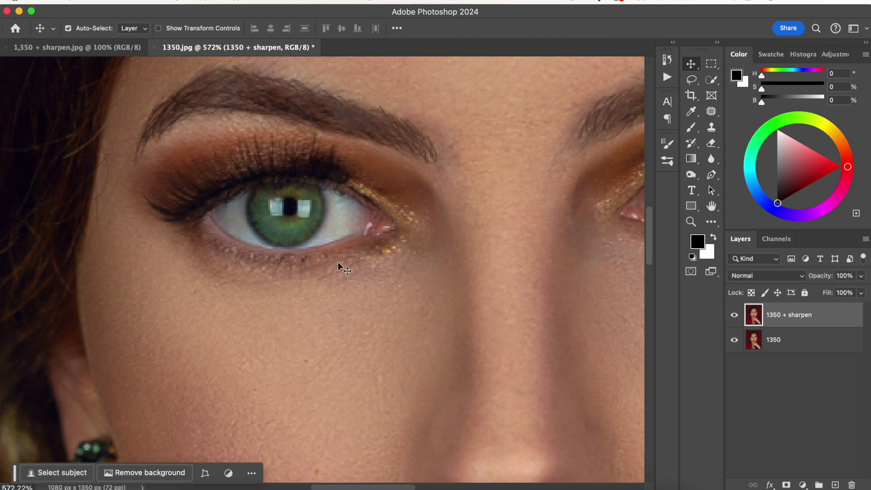
scroll(534, 314, "up", 3)
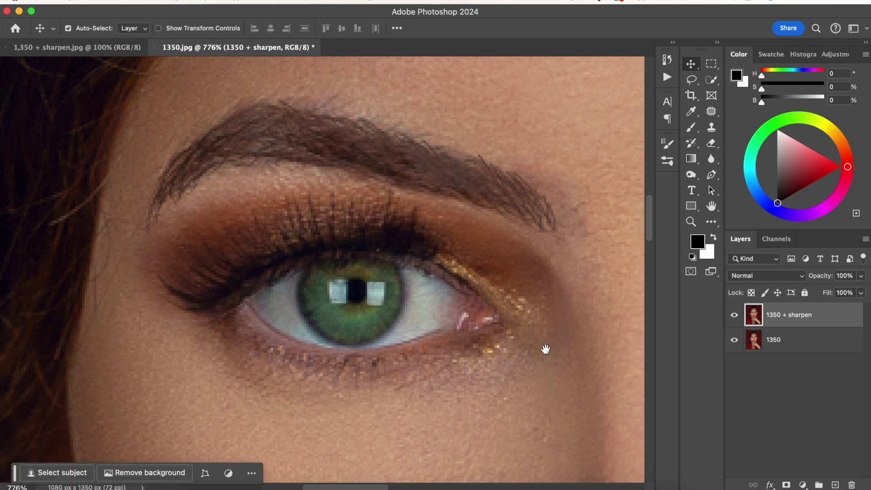
left_click(734, 316)
left_click(734, 317)
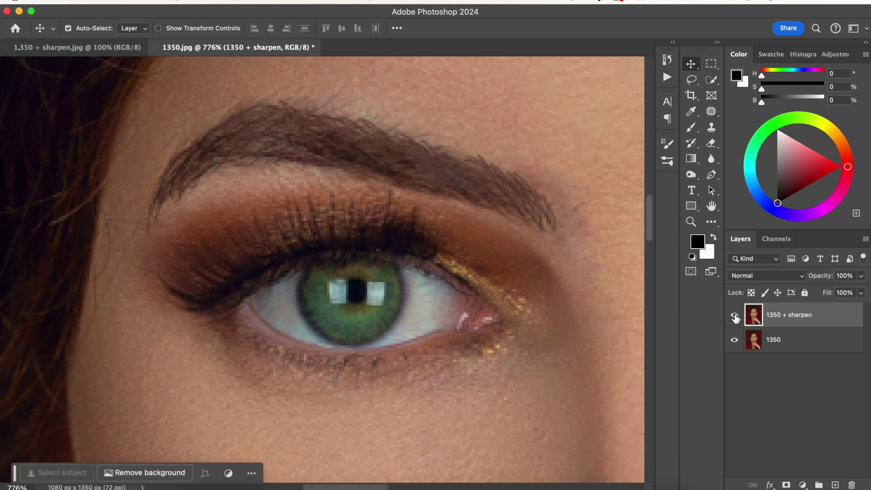
left_click(734, 317)
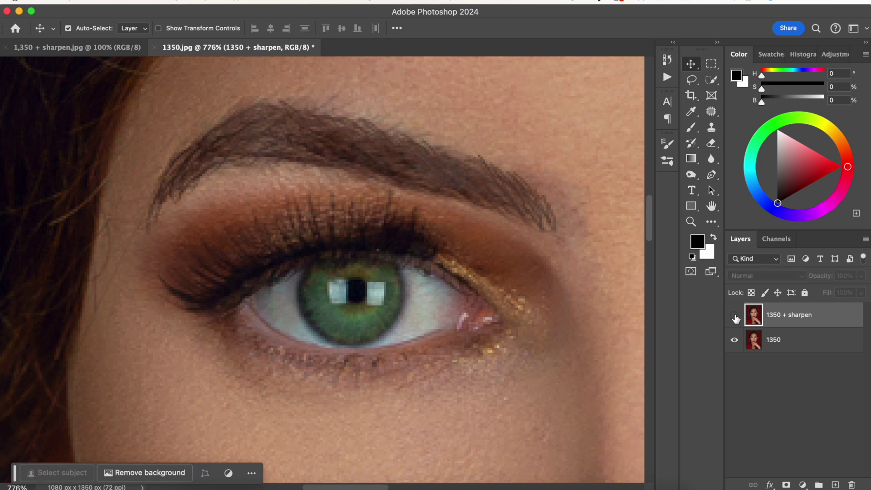
left_click(734, 317)
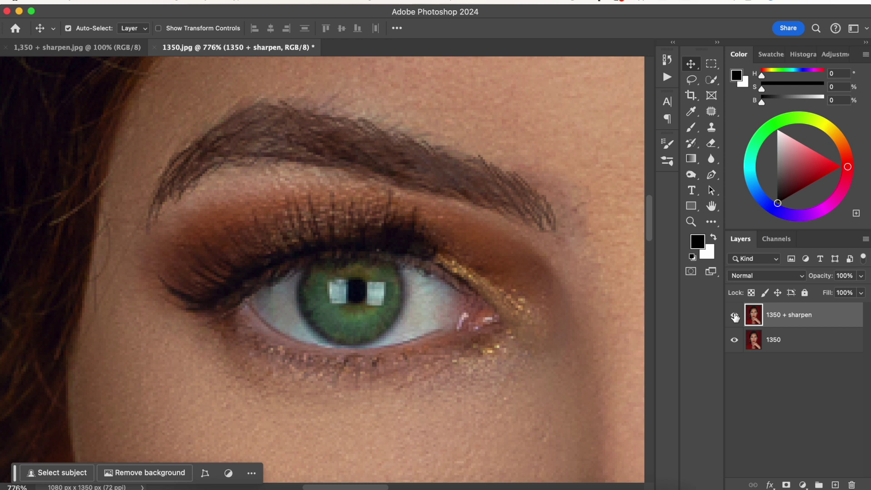
left_click(734, 316)
left_click(734, 317)
left_click(734, 317)
left_click(734, 317)
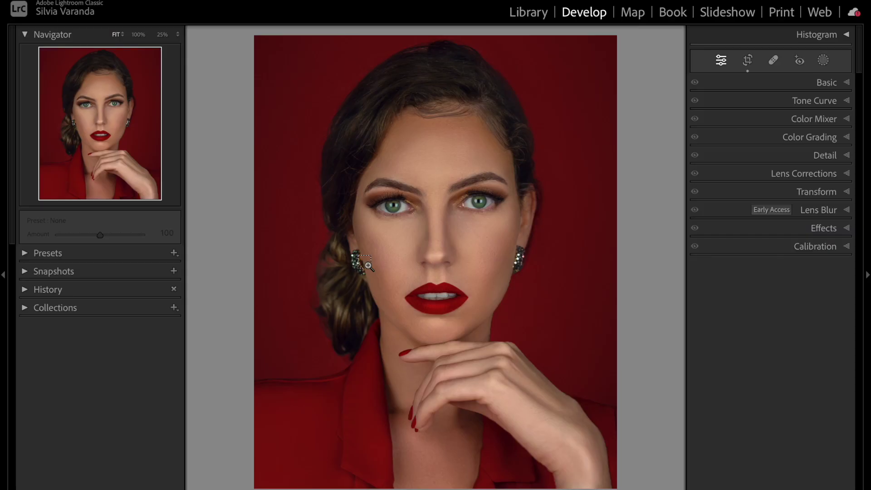
In Lightroom Classic, reopen the export settings, turn on output sharpening for Screen and set the long edge to 2700 pixels
key("super+shift+e")
scroll(366, 265, "down", 5)
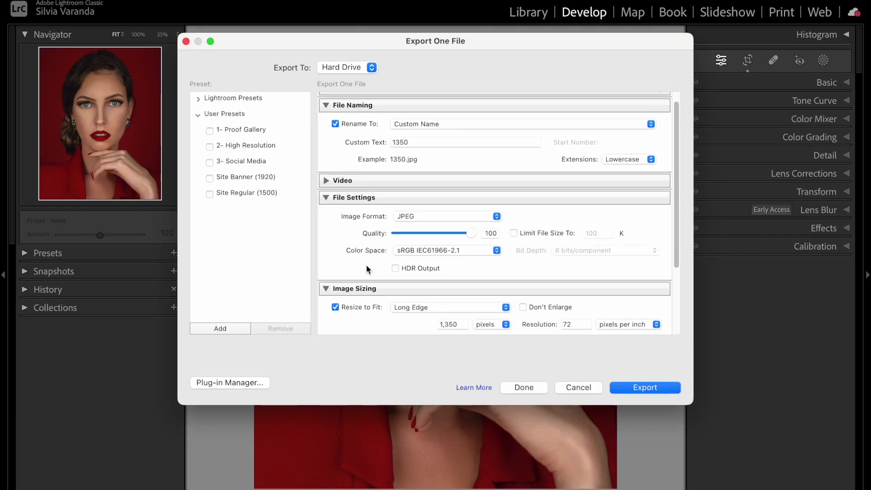
left_click(335, 277)
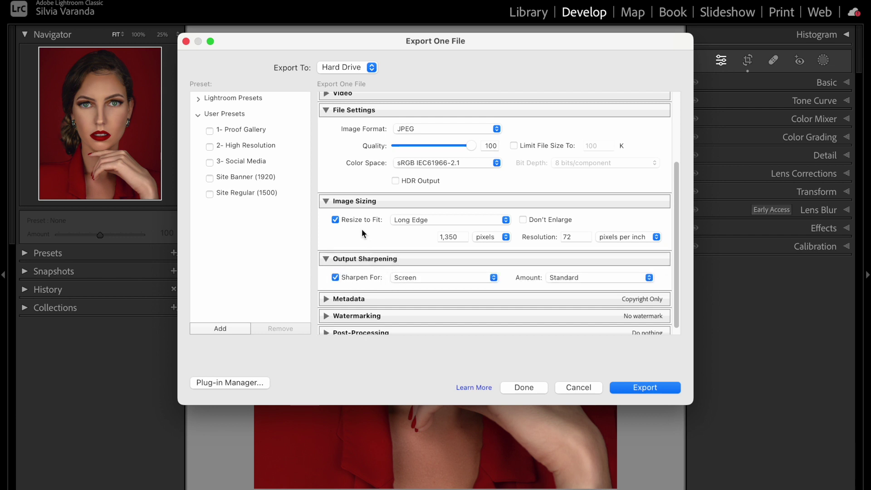
scroll(361, 229, "up", 1)
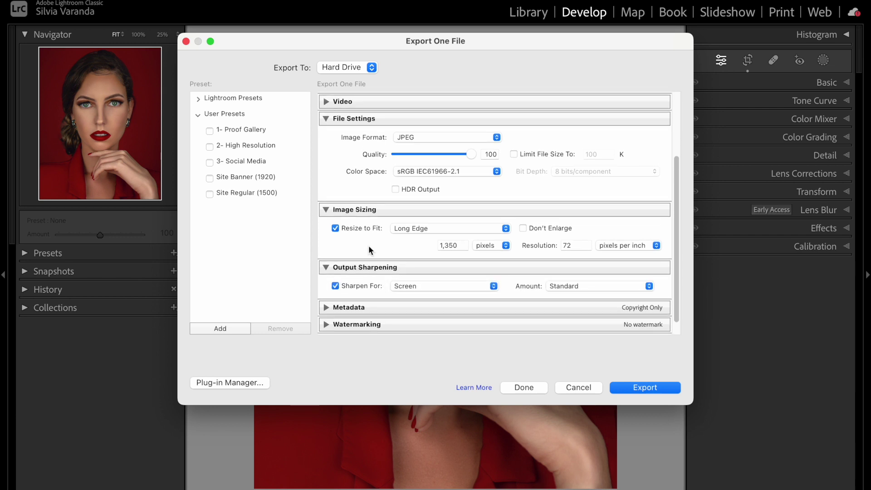
left_click(461, 246)
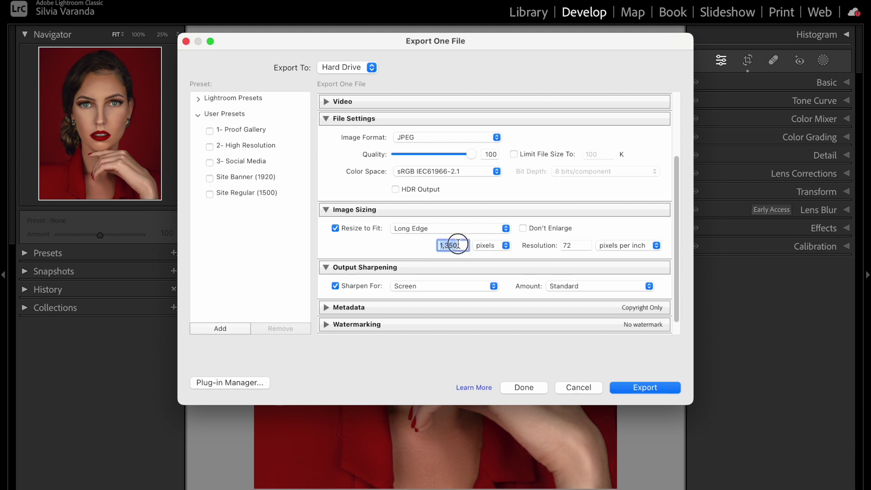
type("2700")
Set the export's custom file name to 2700 + sharpen and export the photo
scroll(473, 273, "up", 5)
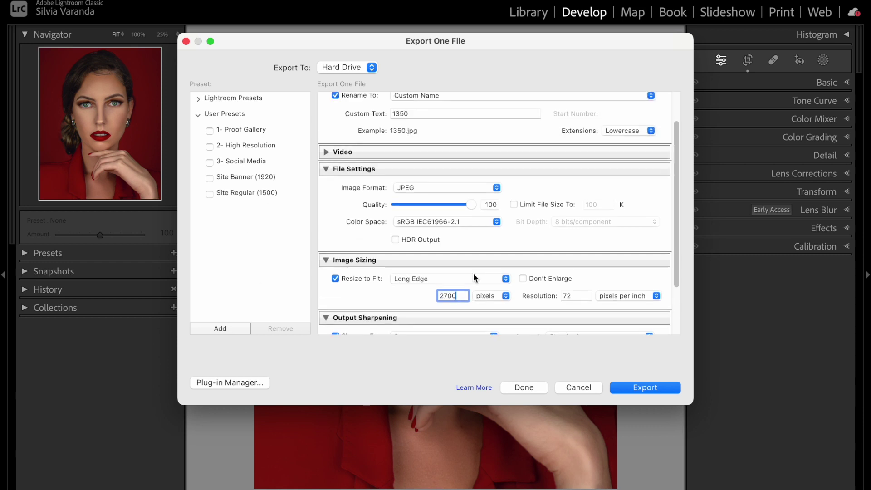
double_click(427, 153)
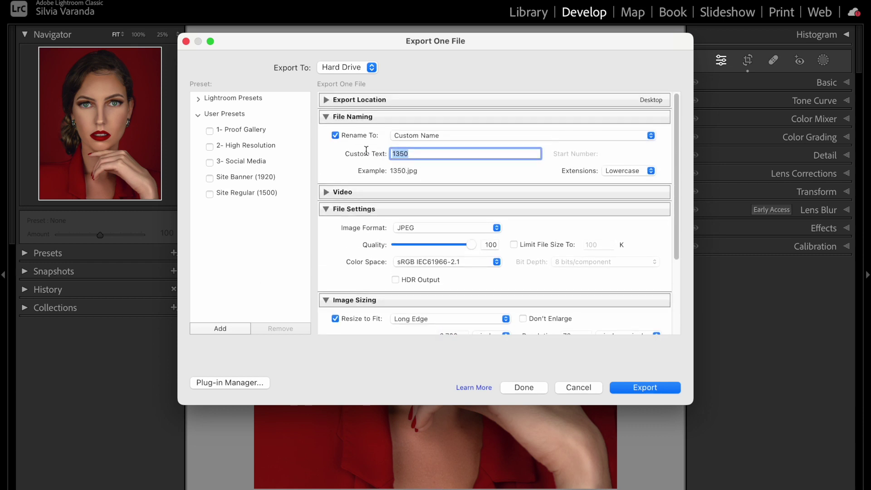
type("2700 + sharpen")
left_click(641, 386)
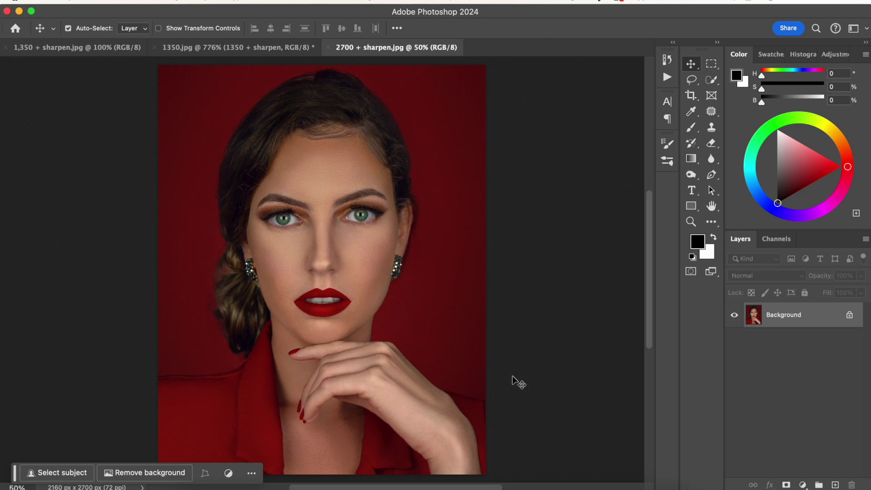
In Photoshop, copy the whole 2700 + sharpen.jpg image and paste it as a new layer into 1350.jpg
key("super+a")
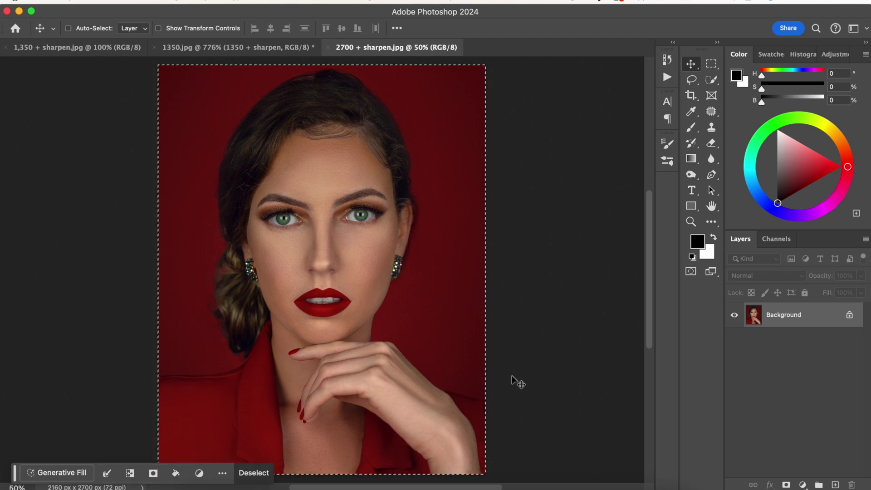
left_click(219, 47)
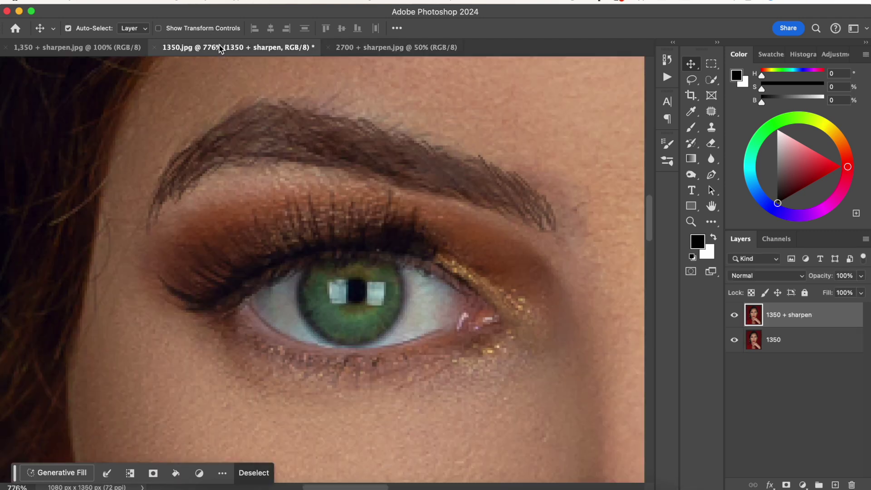
key("super+minus")
key("super+minus")
key("super+minus")
key("super+minus")
key("super+minus")
key("super+minus")
key("super+minus")
key("super+minus")
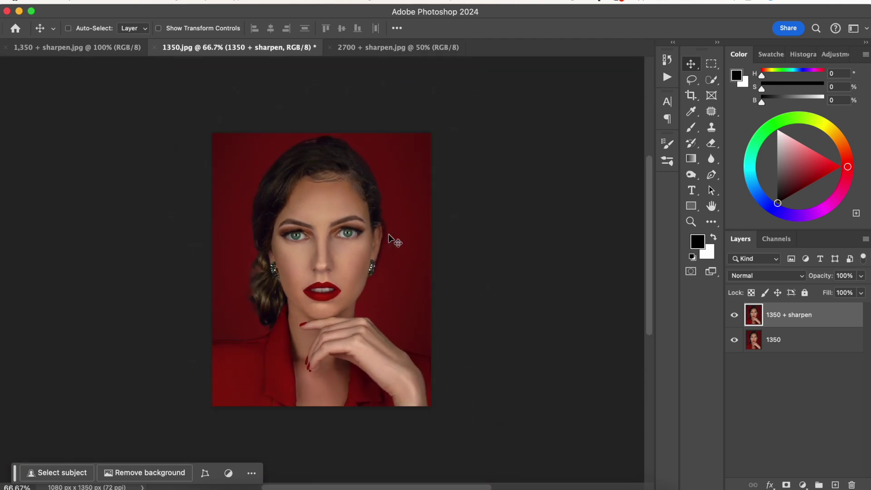
key("super+v")
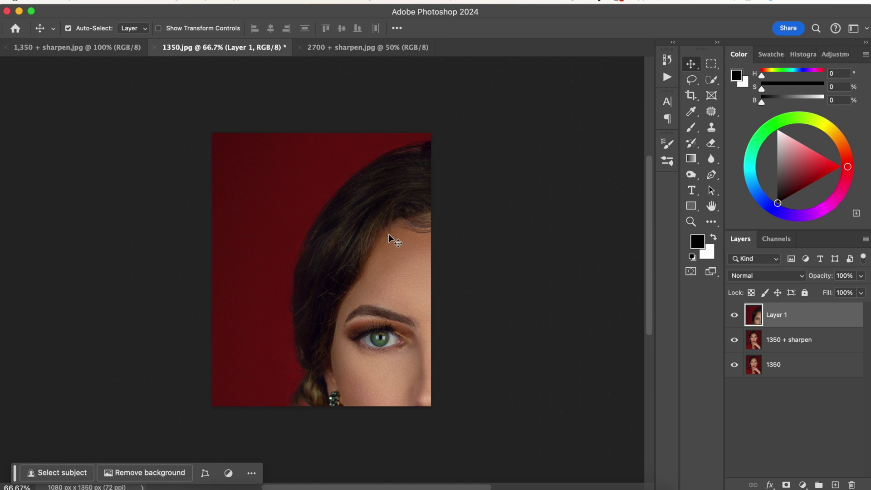
Scale the pasted layer to 50% and align it with the 1080 x 1350 px canvas
key("super+minus")
key("super+minus")
key("super+minus")
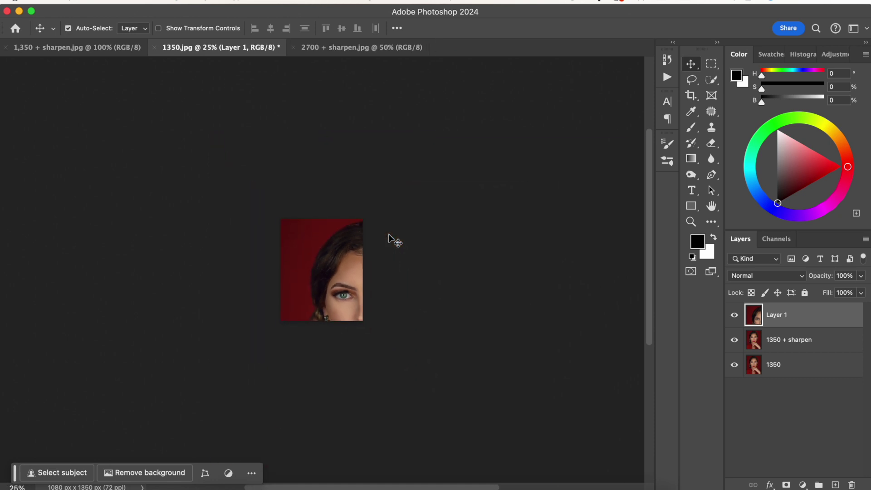
key("super+t")
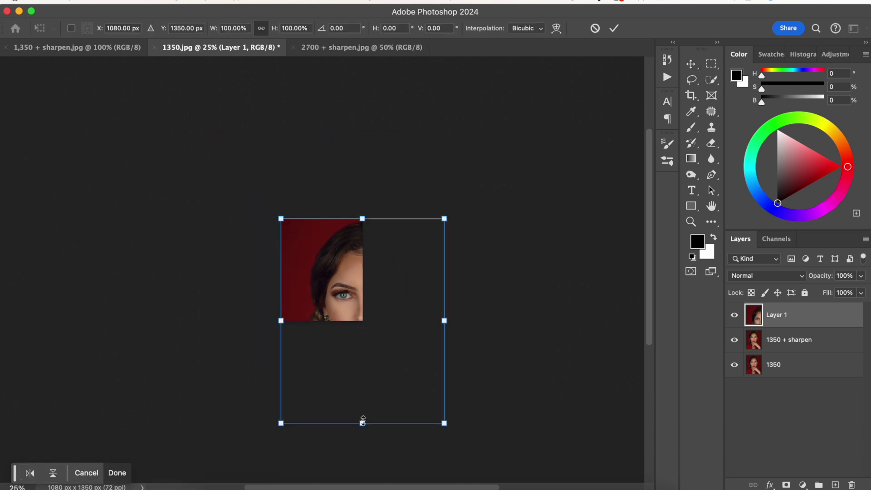
left_click(363, 421)
left_click_drag(363, 422, 346, 321)
left_click_drag(347, 275, 309, 268)
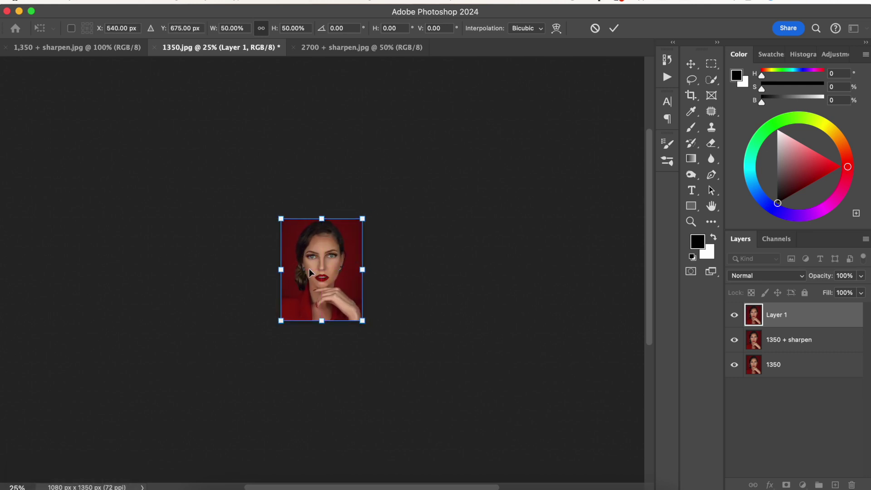
key("Return")
Apply the scaling of the pasted layer and rename it 2700 + sharpen
key("super+equal")
key("super+equal")
key("super+equal")
key("super+equal")
key("super+equal")
key("super+equal")
key("super+equal")
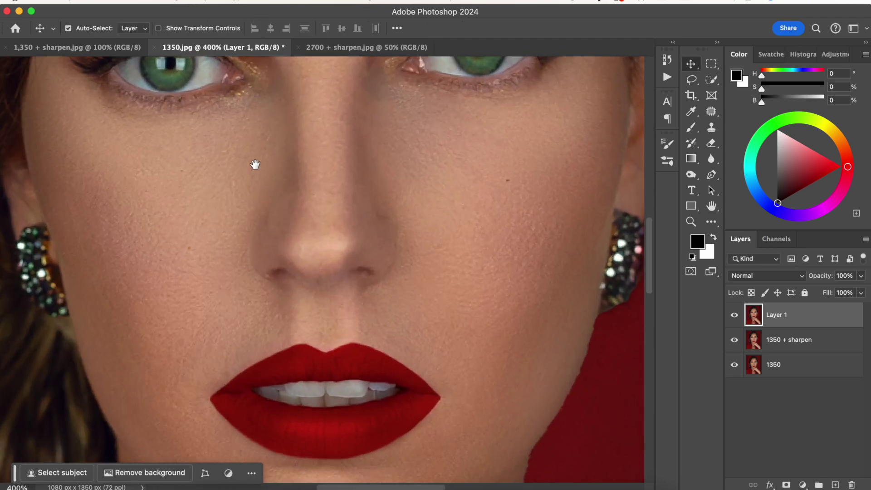
left_click_drag(254, 165, 348, 323)
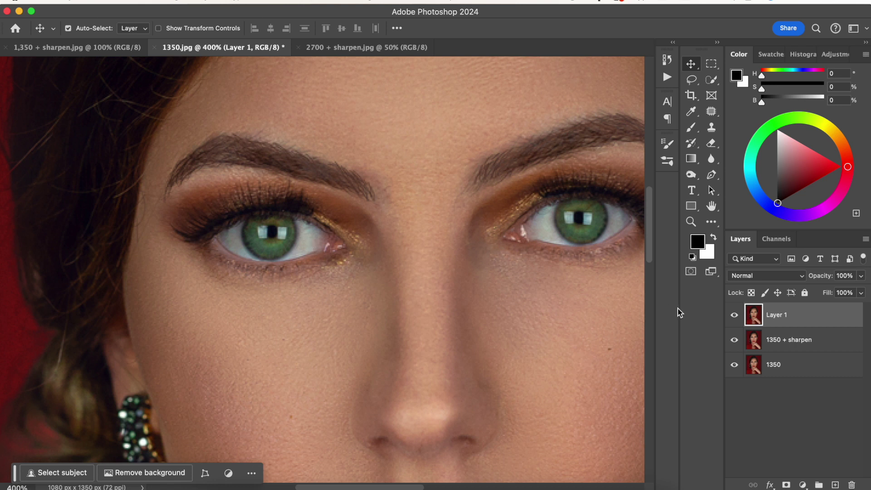
double_click(777, 313)
type("2700 + sharpen")
key("Return")
Compare the eye detail of the 2700 + sharpen and 1350 + sharpen layers at high magnification by toggling the upper layer's visibility
scroll(313, 255, "up", 5)
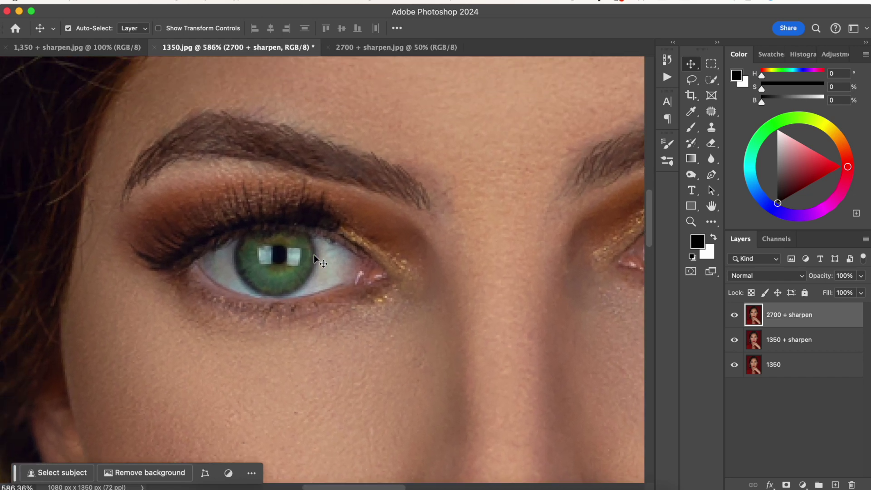
scroll(314, 255, "up", 5)
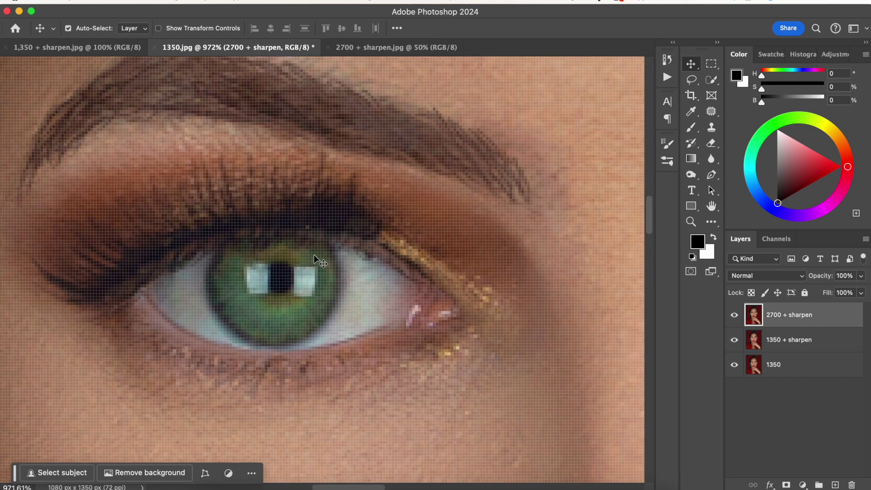
scroll(318, 259, "down", 3)
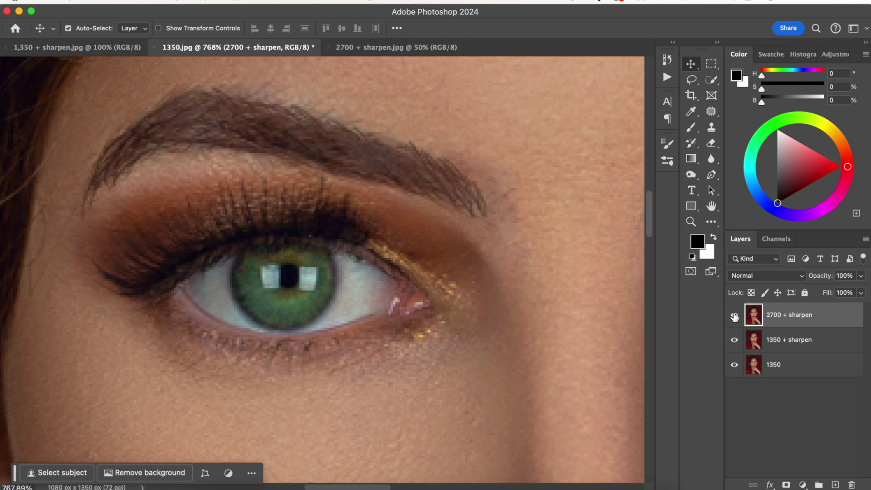
left_click(734, 316)
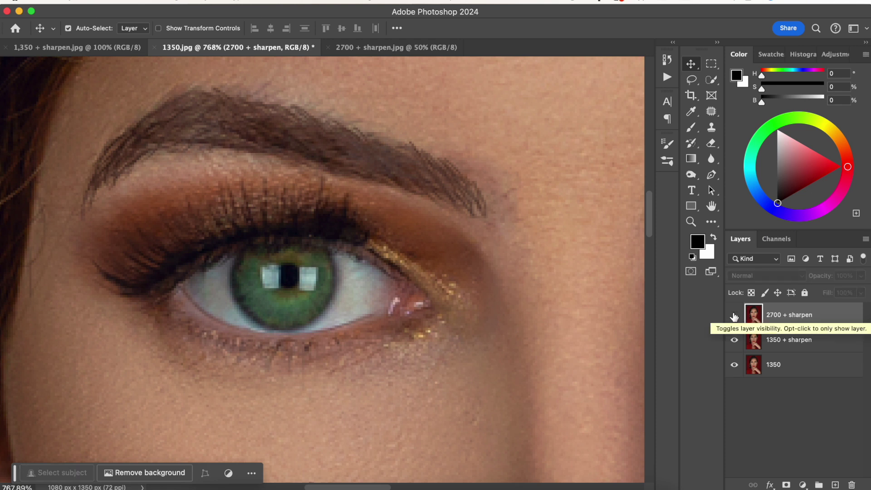
left_click(734, 317)
left_click(734, 316)
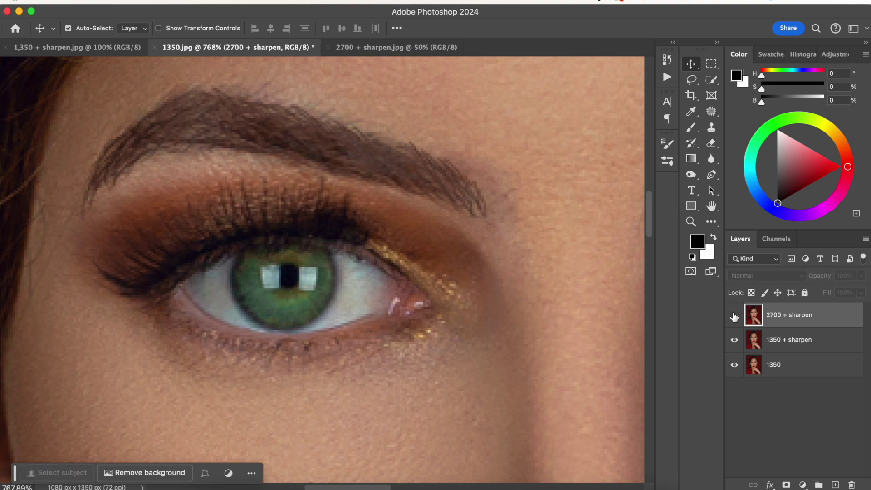
scroll(232, 260, "up", 3)
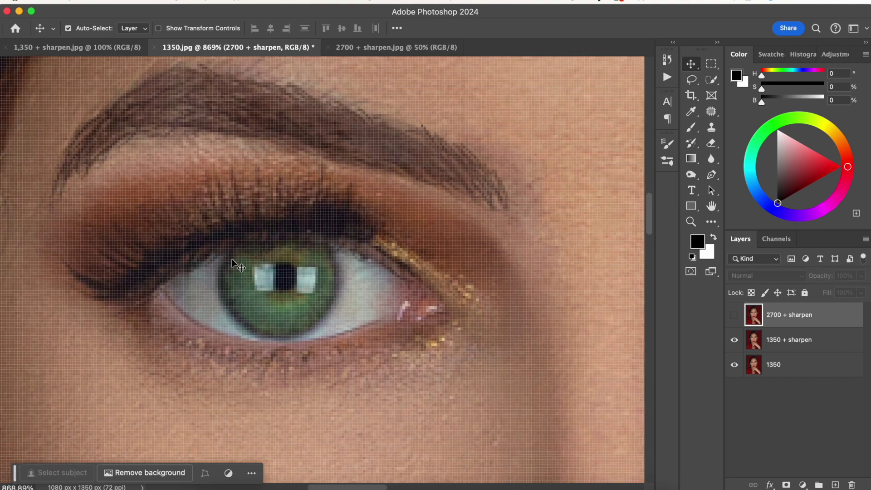
scroll(232, 263, "up", 2)
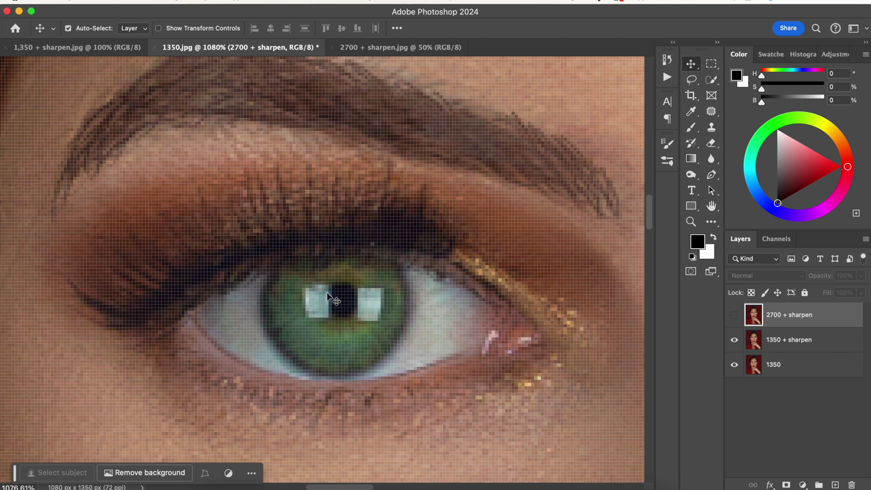
left_click(734, 315)
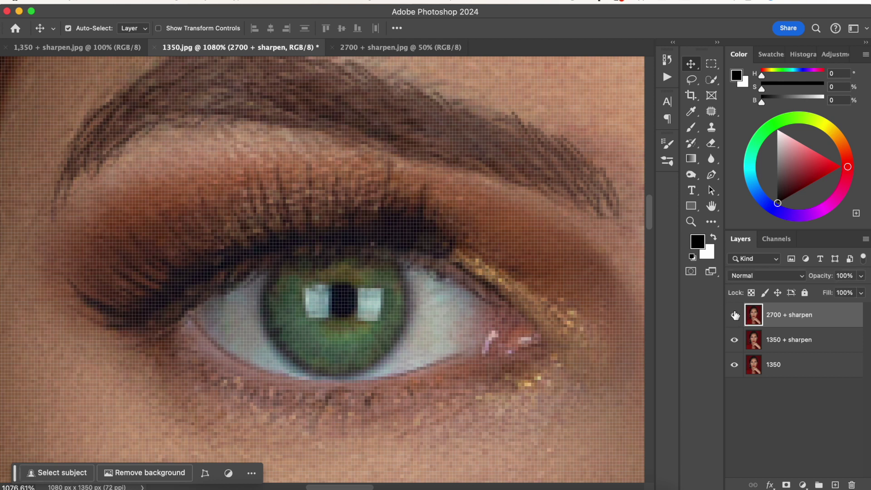
left_click(735, 315)
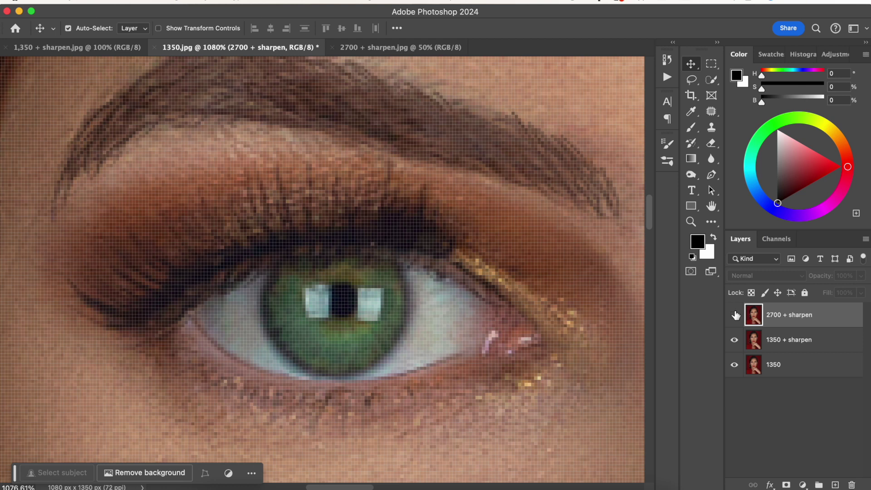
left_click(735, 315)
View the whole portrait, toggle the 1350 + sharpen layer off and on, and show the 2700 + sharpen layer
key("super+0")
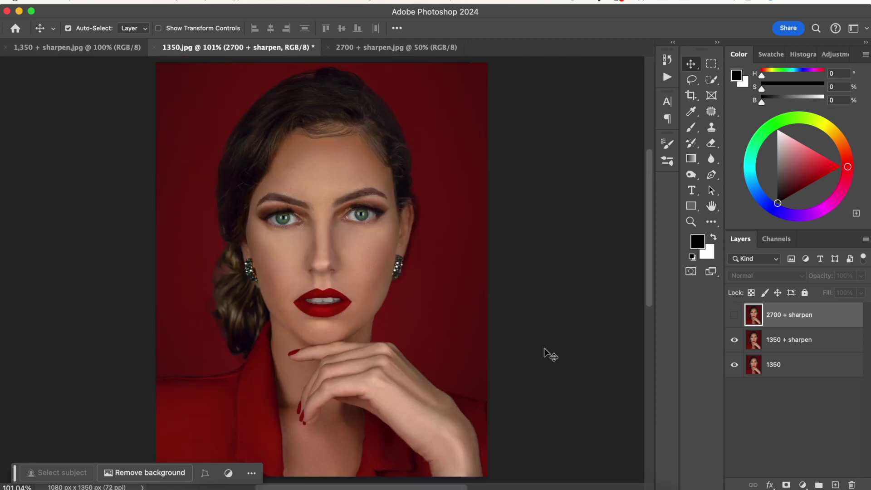
left_click(733, 339)
left_click(734, 340)
left_click(734, 315)
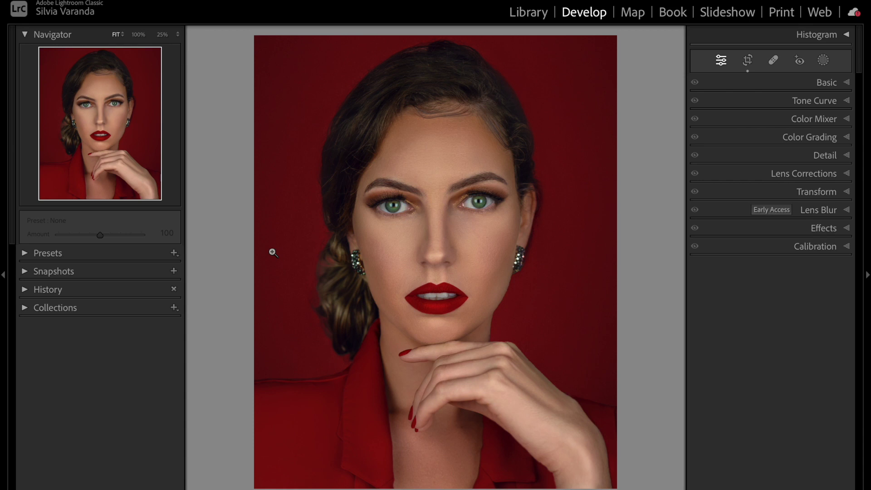
In Lightroom Classic, crop the portrait with the 4 x 5 / 8 x 10 aspect ratio and apply the crop
left_click(747, 60)
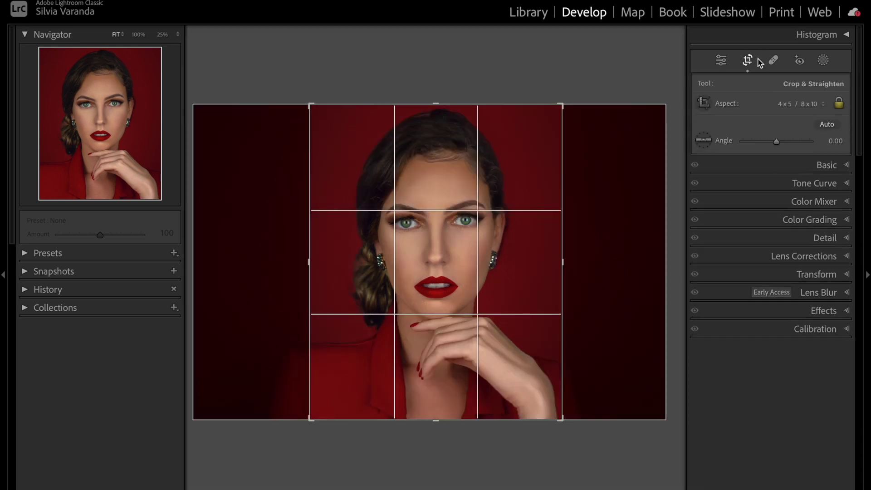
left_click(817, 104)
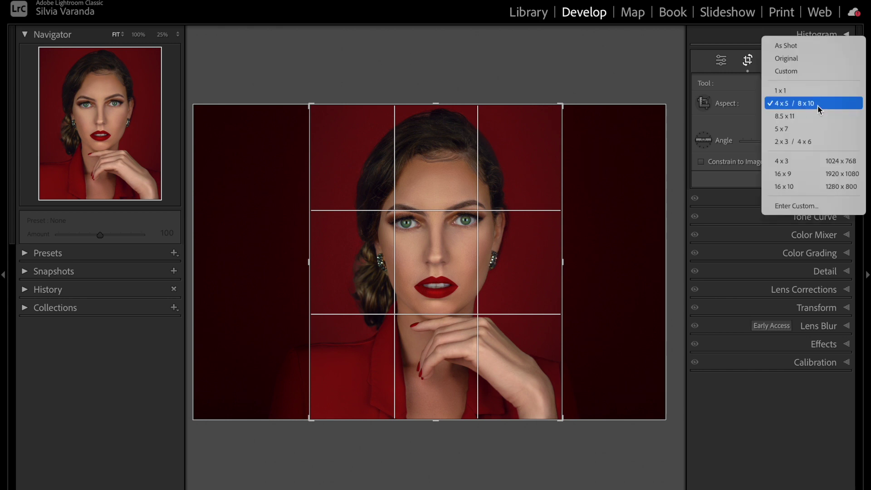
left_click(780, 103)
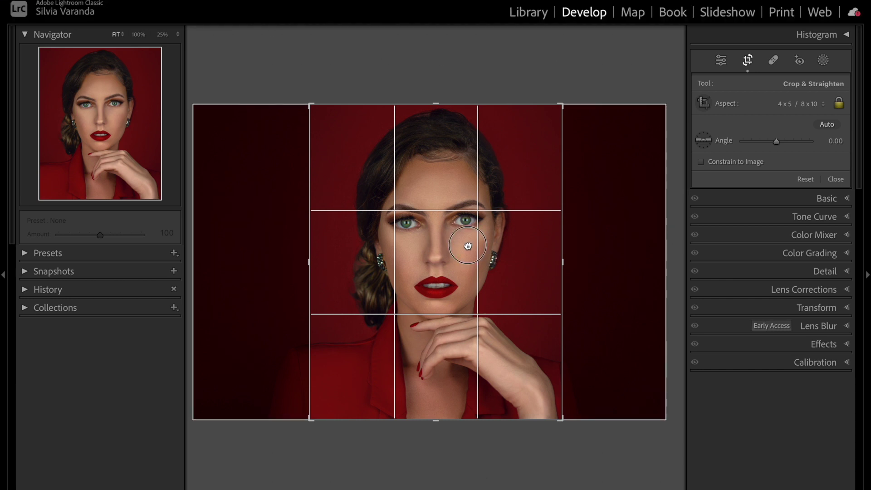
key("Return")
Open the photo's export settings, collapse File Naming and choose JPEG as the image format
left_click(127, 1)
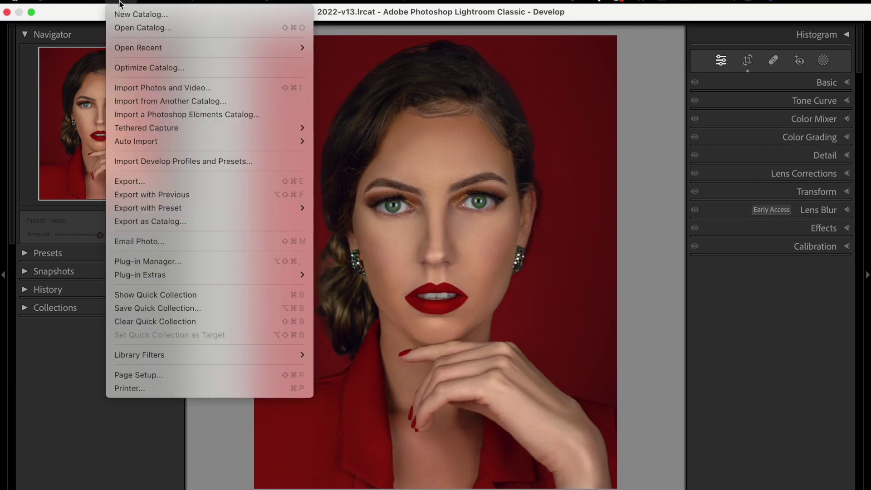
left_click(145, 182)
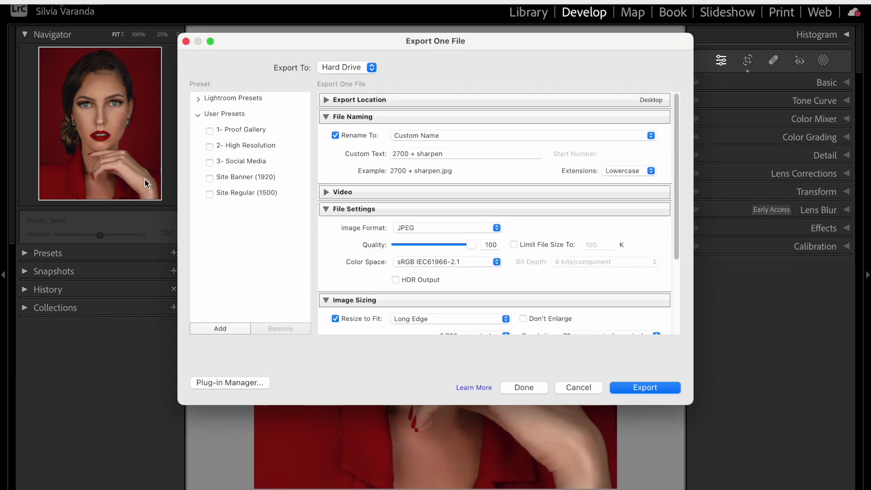
left_click(411, 116)
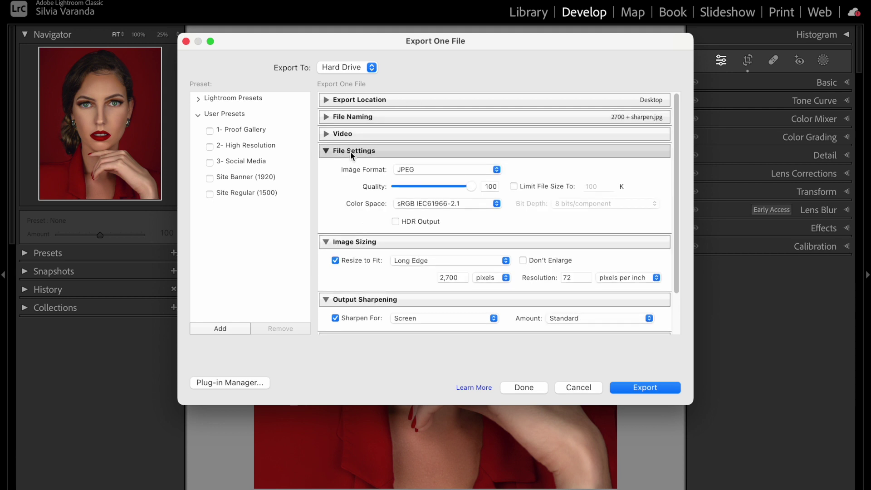
left_click(415, 169)
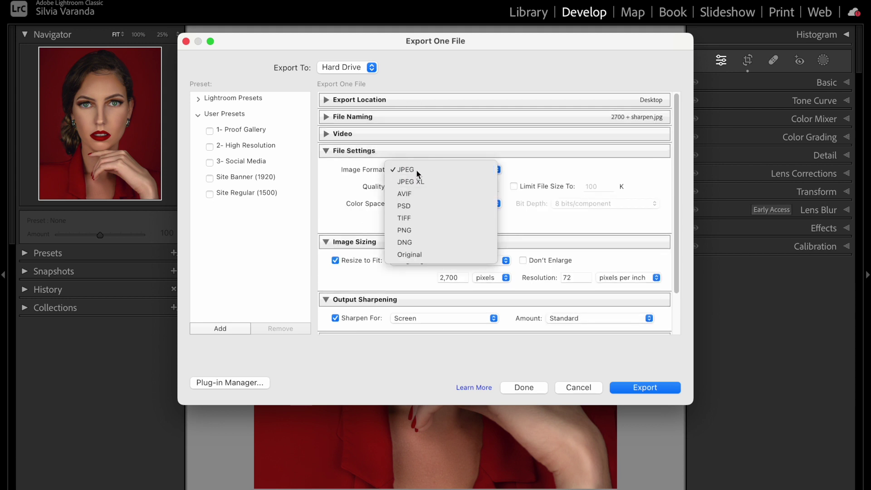
left_click(415, 169)
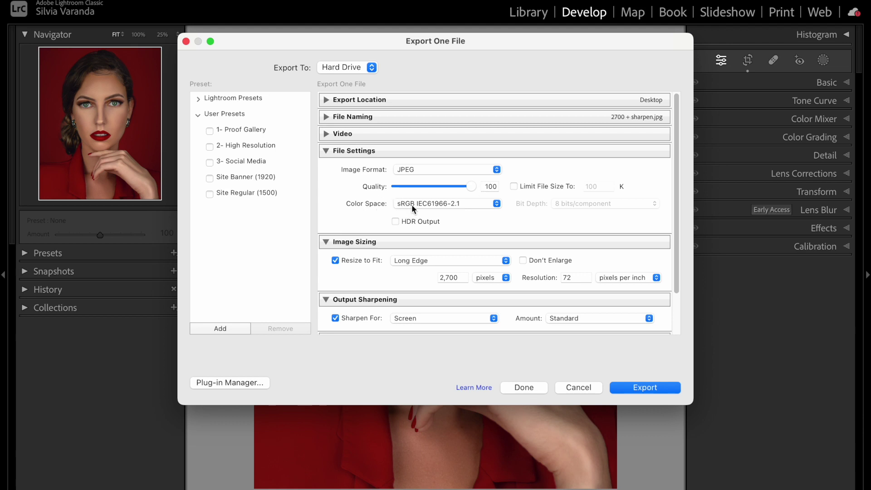
Set the export's long edge to 1350 pixels
scroll(412, 205, "down", 3)
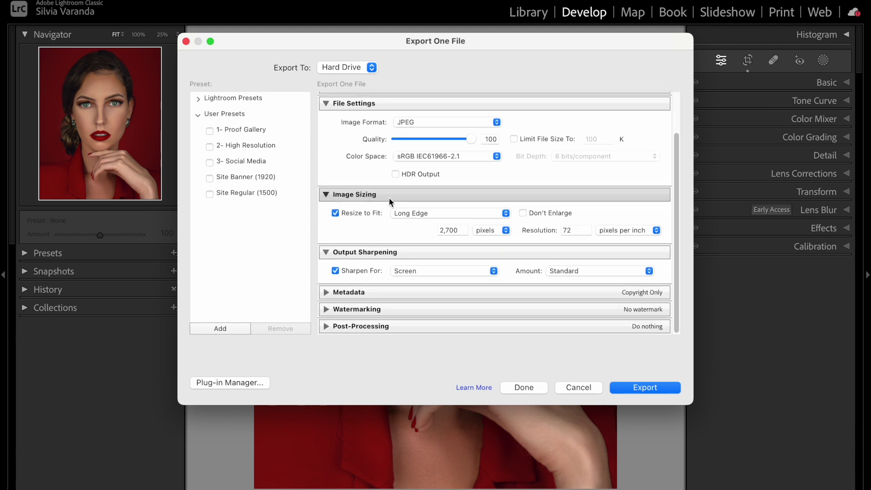
left_click(455, 230)
type("1350")
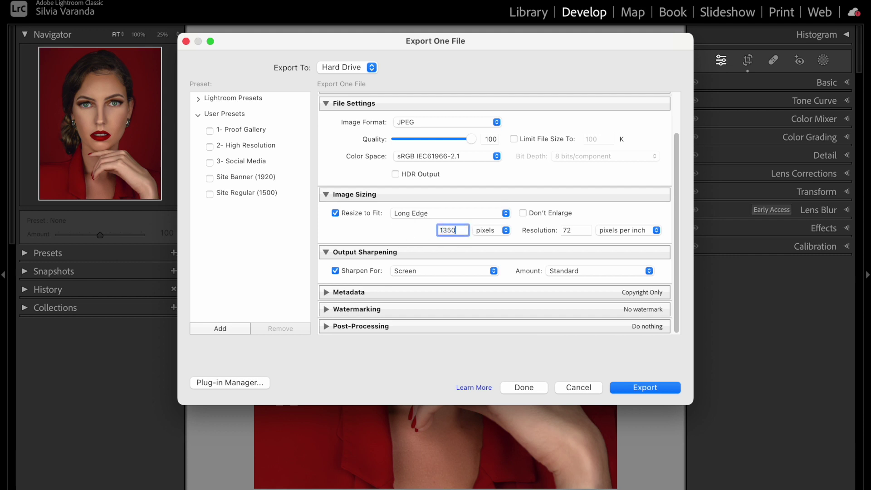
left_click(530, 225)
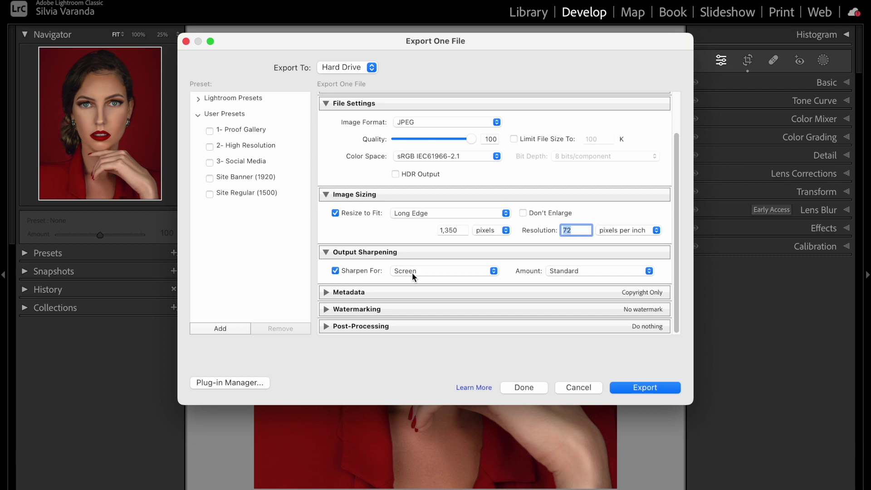
left_click(314, 245)
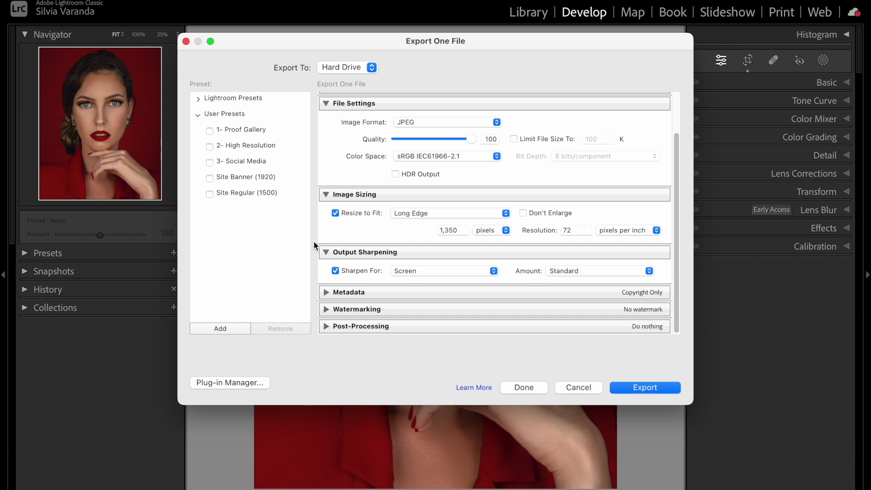